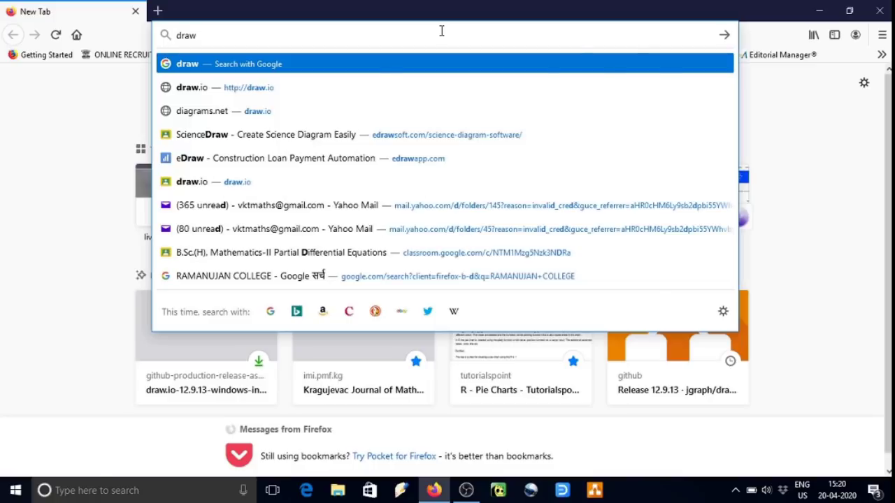
Open app.diagrams.net from the Firefox address-bar suggestions
{"action": "key", "text": "Down"}
{"action": "key", "text": "Return"}
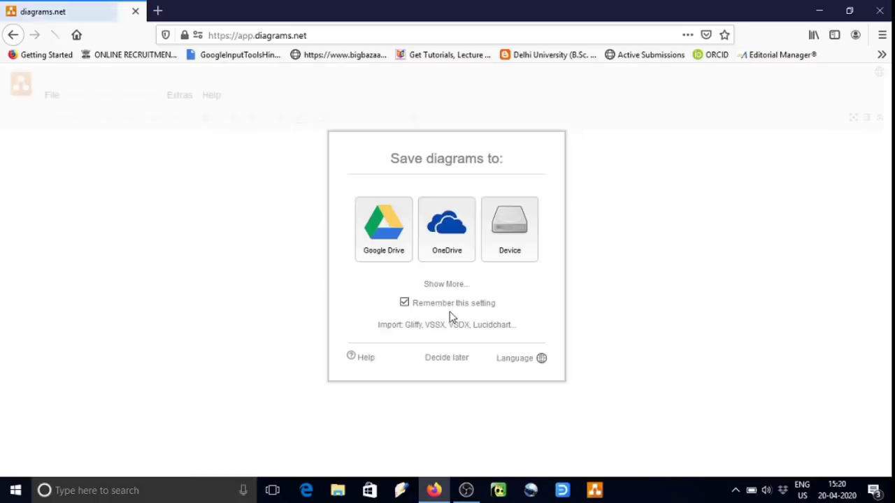
Choose Device storage without remembering the setting, and start a new diagram
{"action": "left_click", "coordinate": [404, 303]}
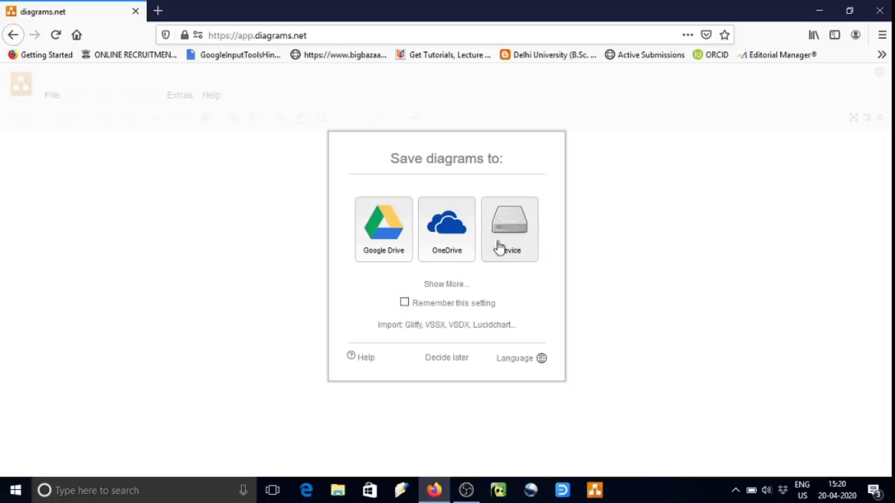
{"action": "left_click", "coordinate": [500, 250]}
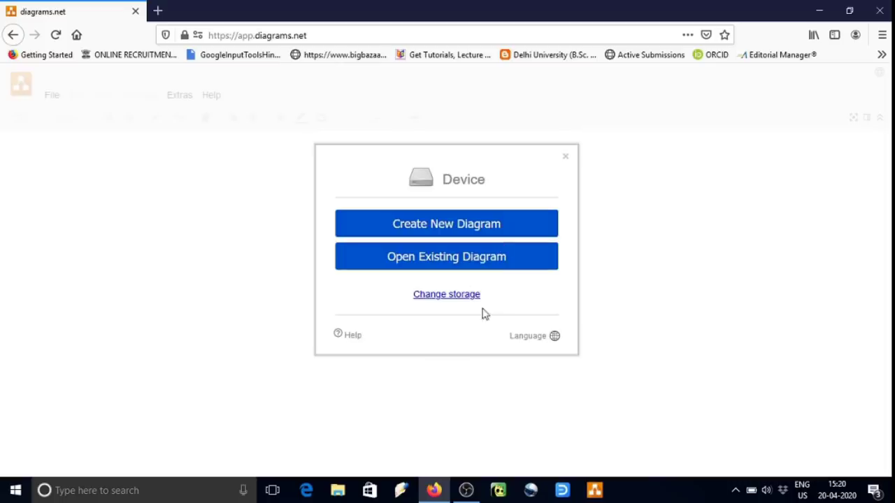
{"action": "left_click", "coordinate": [468, 232]}
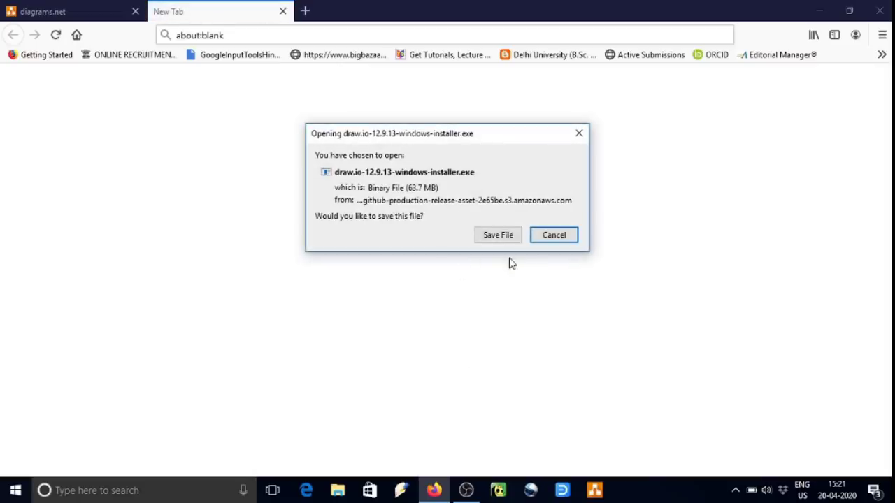
Save the draw.io-12.9.13 Windows installer to Downloads, keeping its original file name
{"action": "left_click", "coordinate": [498, 236]}
{"action": "key", "text": "F2"}
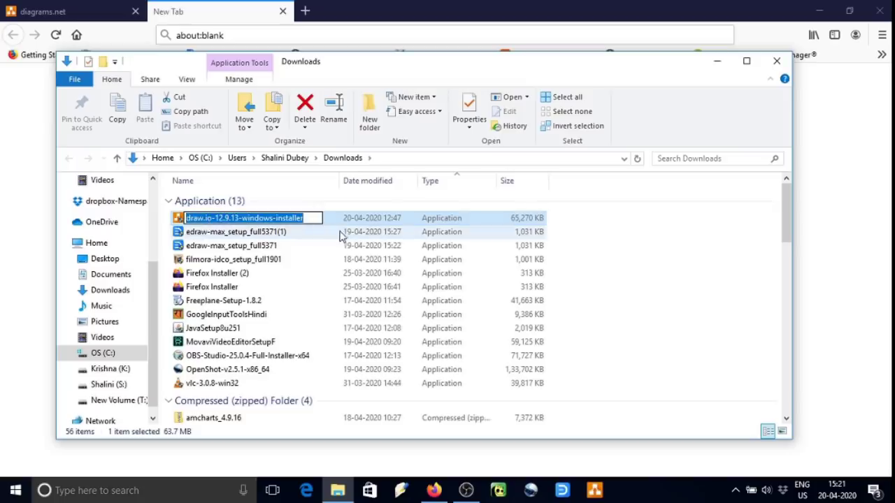
{"action": "left_click", "coordinate": [335, 222]}
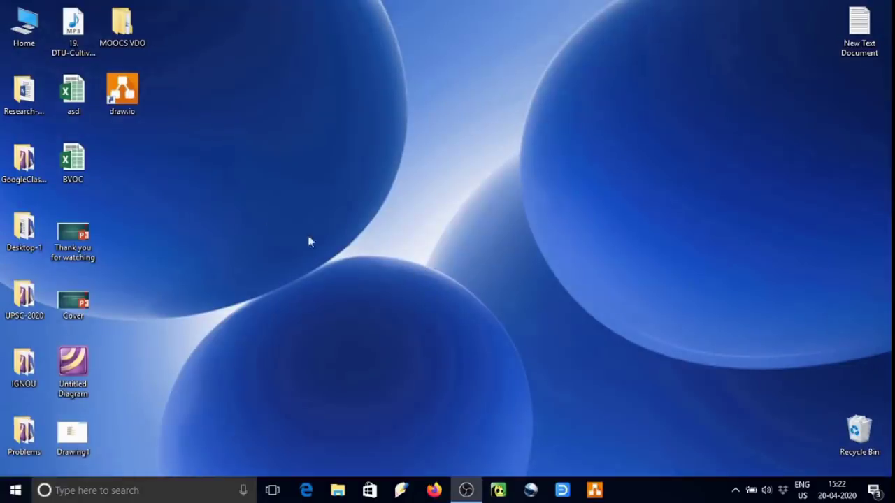
Launch the draw.io desktop app from its desktop icon
{"action": "double_click", "coordinate": [126, 101]}
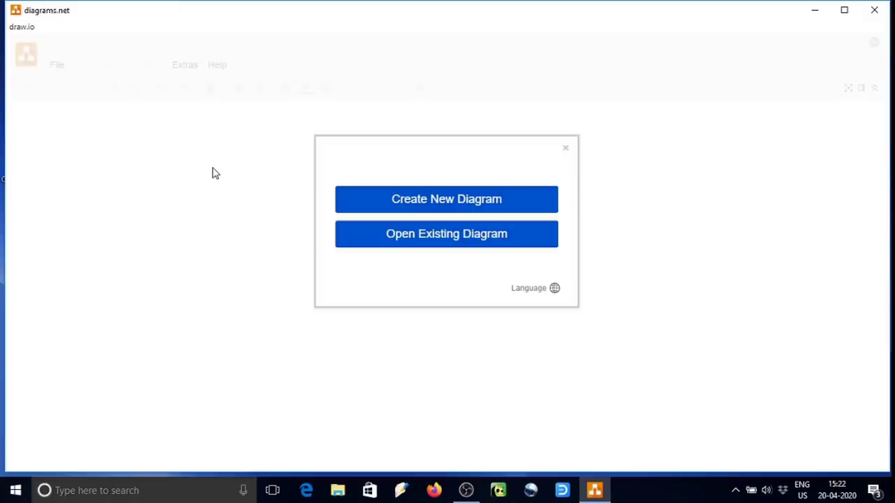
Start a new diagram and browse the Basic through Flowcharts template categories
{"action": "left_click", "coordinate": [396, 203]}
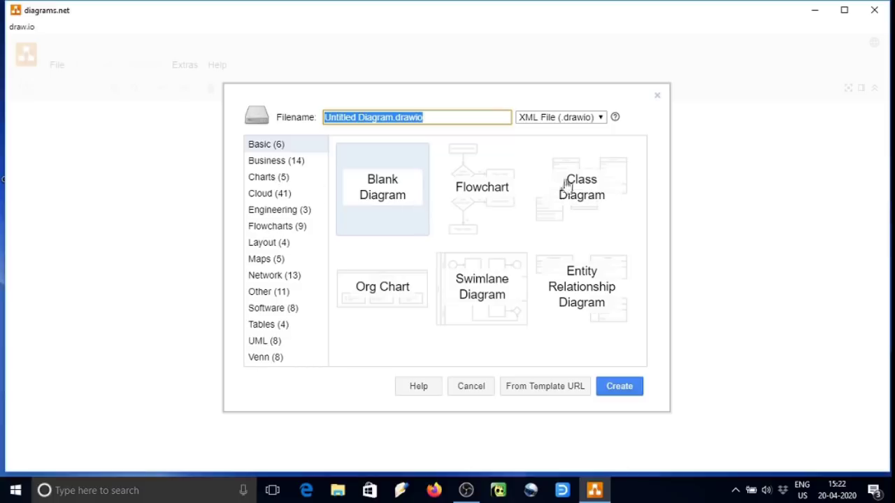
{"action": "left_click", "coordinate": [272, 151]}
{"action": "left_click", "coordinate": [268, 166]}
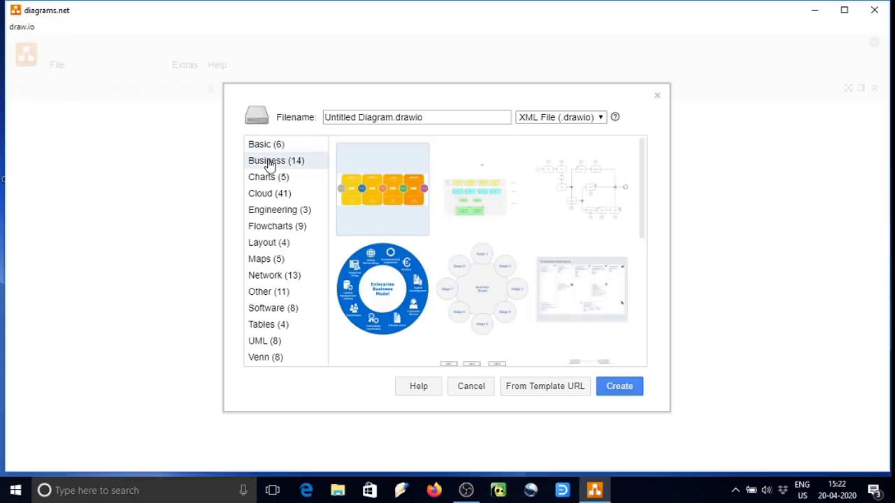
{"action": "left_click", "coordinate": [269, 183]}
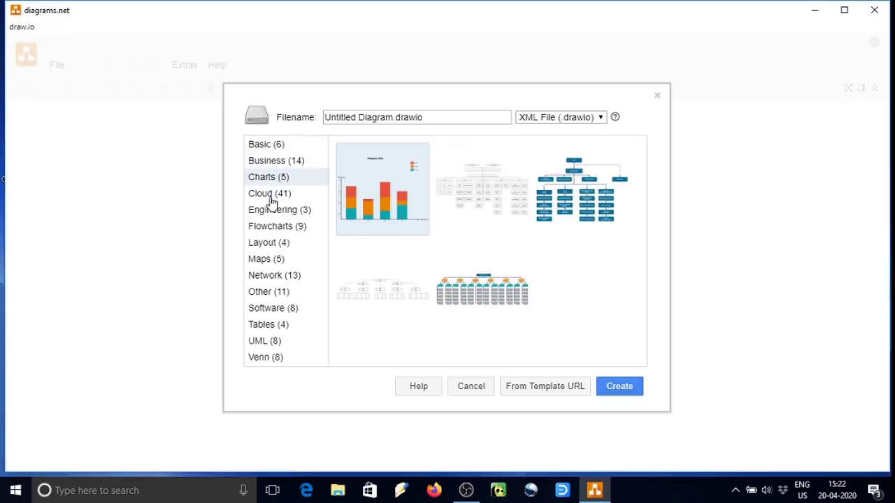
{"action": "left_click", "coordinate": [271, 198]}
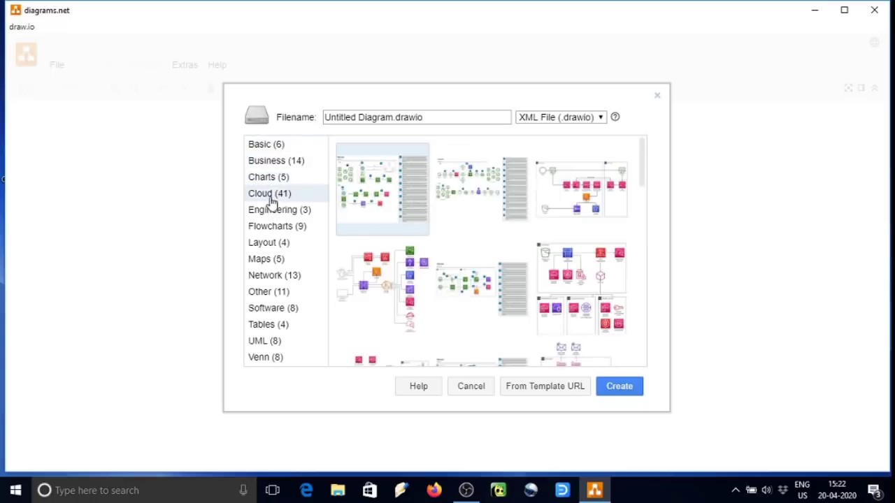
{"action": "left_click", "coordinate": [279, 259]}
{"action": "left_click", "coordinate": [272, 245]}
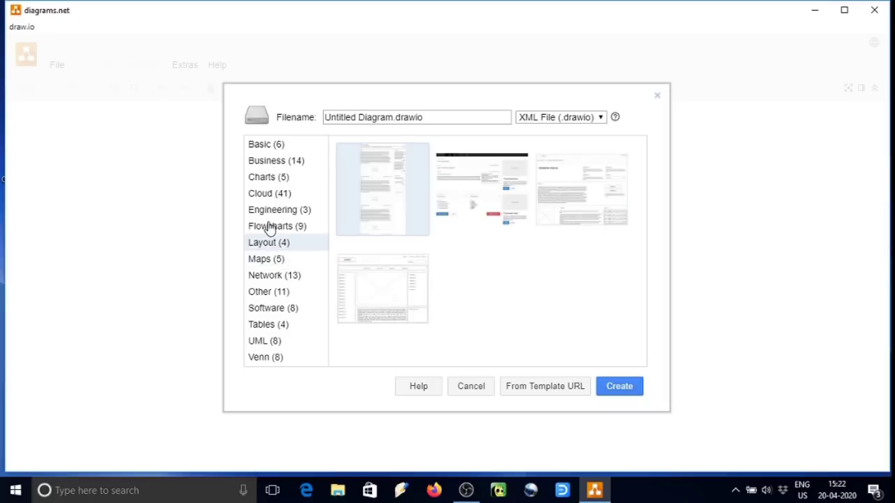
{"action": "left_click", "coordinate": [269, 228]}
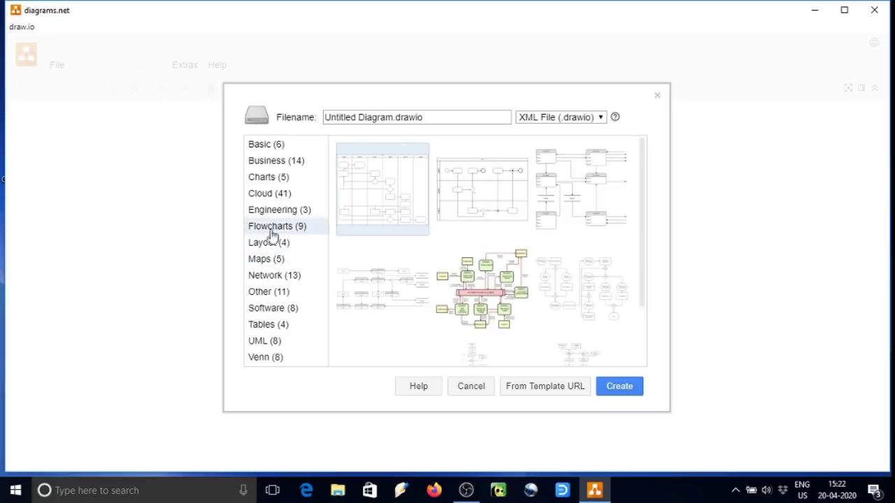
Browse the Network, Maps, Other, Tables, UML and Venn template categories
{"action": "left_click", "coordinate": [268, 280]}
{"action": "left_click", "coordinate": [264, 263]}
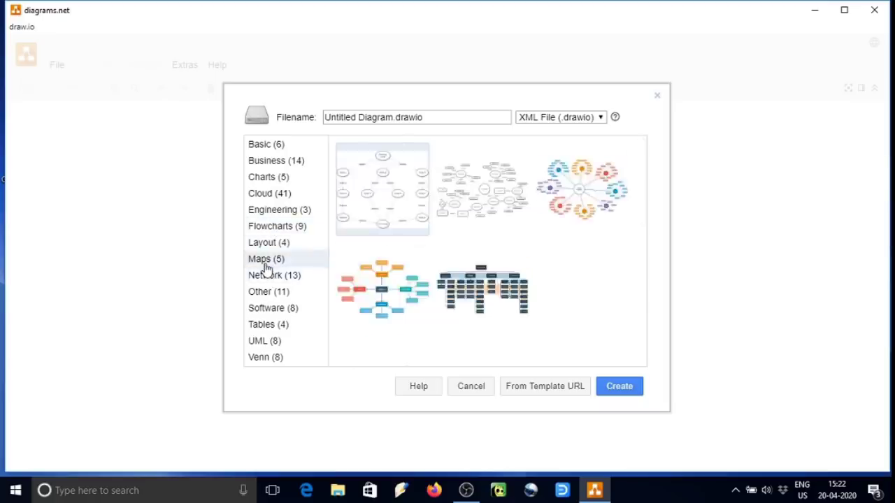
{"action": "left_click", "coordinate": [265, 294]}
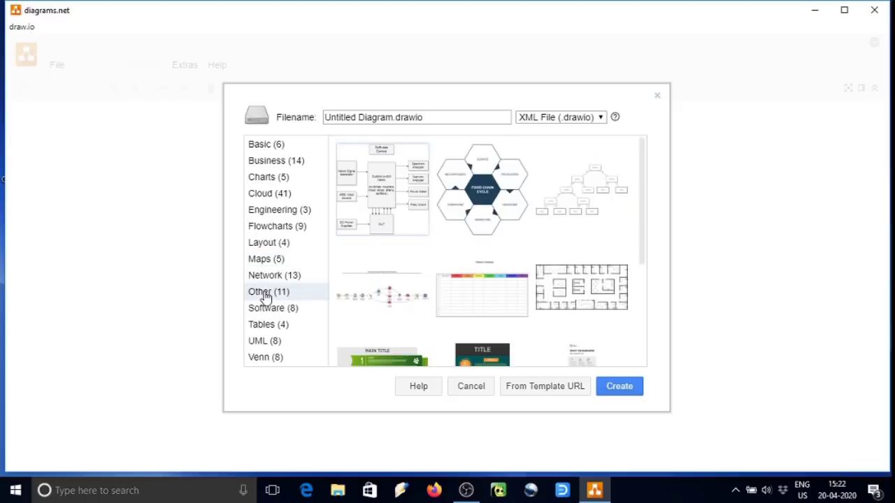
{"action": "left_click", "coordinate": [268, 327]}
{"action": "left_click", "coordinate": [263, 343]}
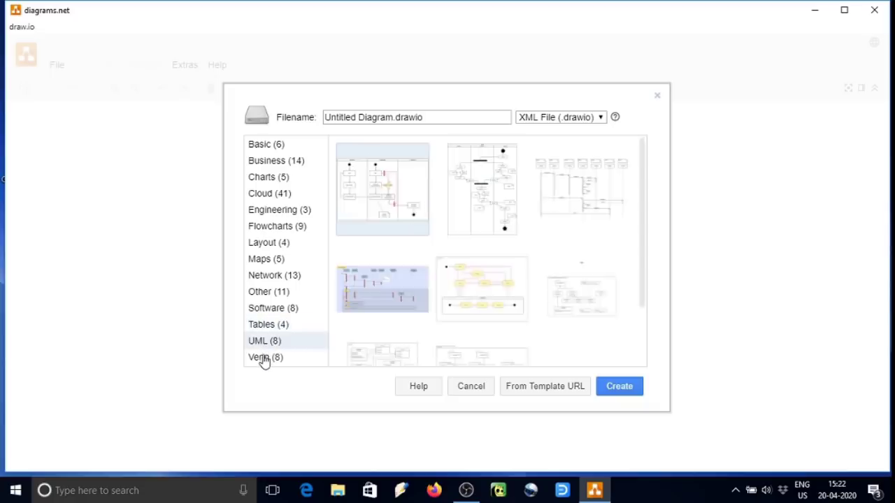
{"action": "left_click", "coordinate": [264, 358]}
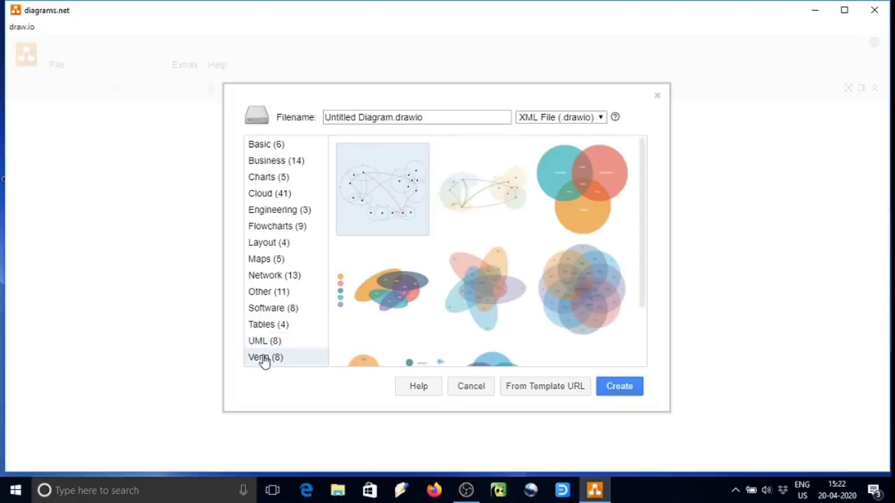
Preview the food-chain and org chart templates, then pick the three-circle Venn template
{"action": "left_click", "coordinate": [271, 293]}
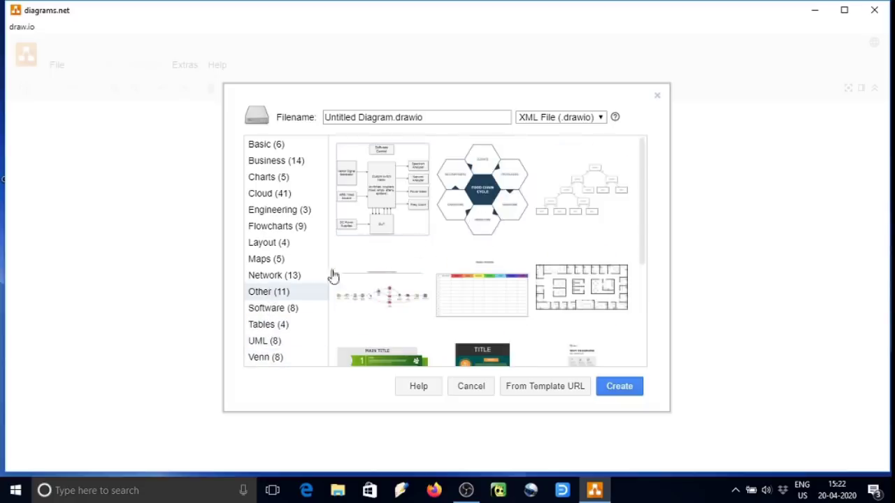
{"action": "left_click", "coordinate": [482, 192]}
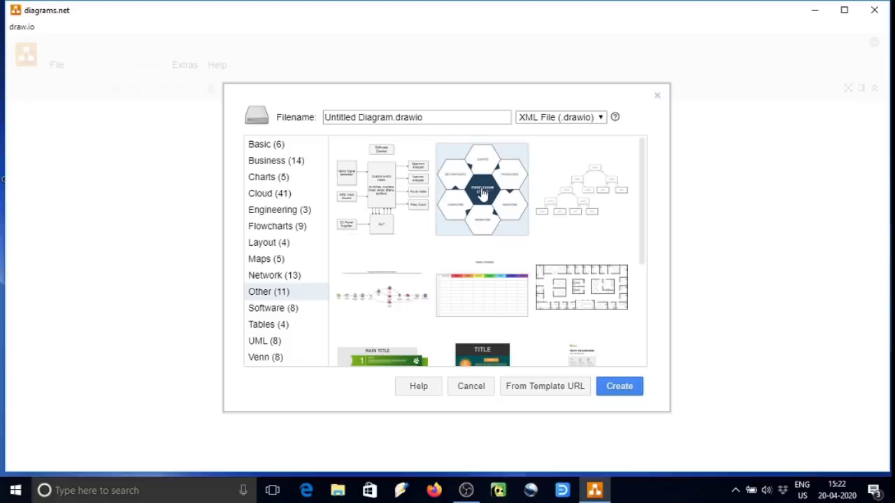
{"action": "left_click", "coordinate": [577, 194]}
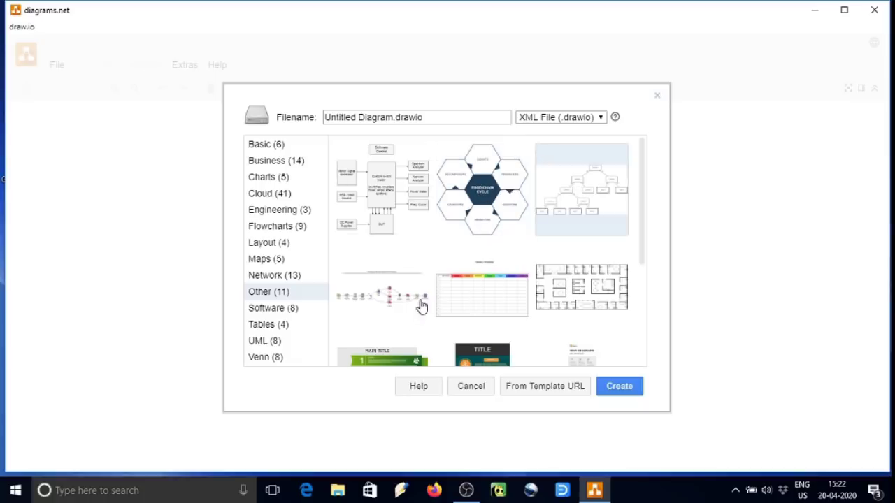
{"action": "left_click", "coordinate": [257, 358]}
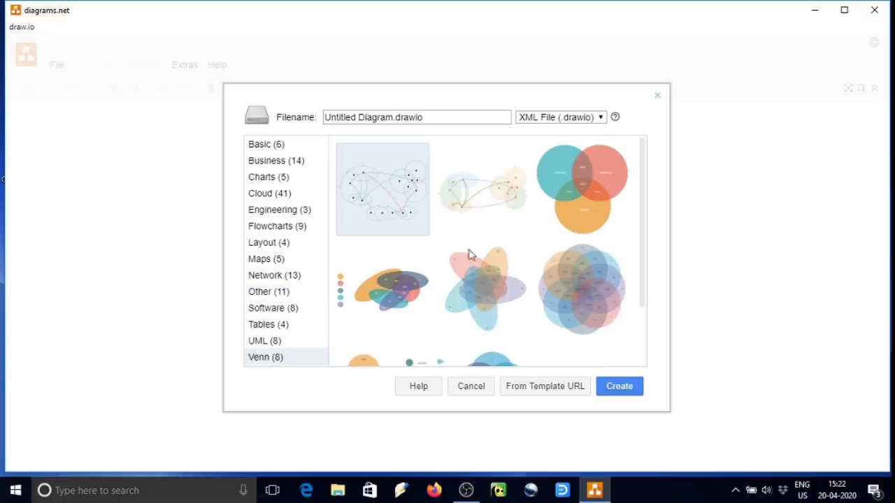
{"action": "left_click", "coordinate": [572, 197]}
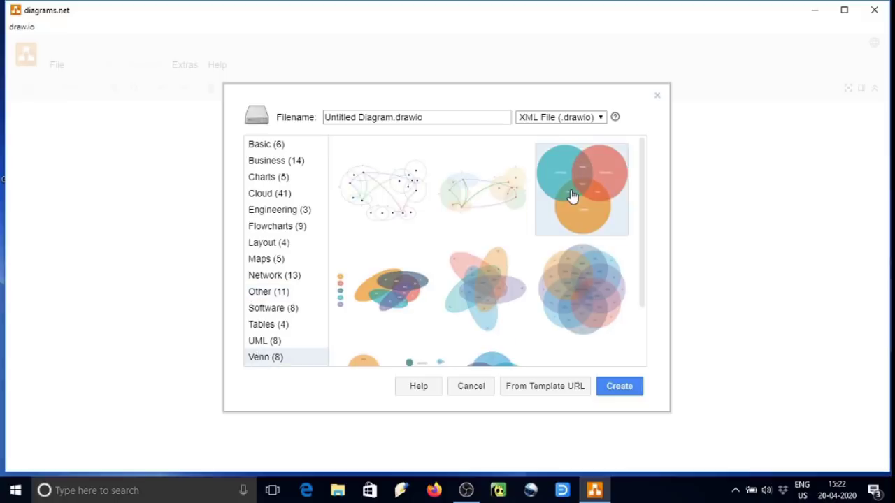
Create the diagram from the three-circle Venn template and look around the canvas
{"action": "left_click", "coordinate": [622, 388]}
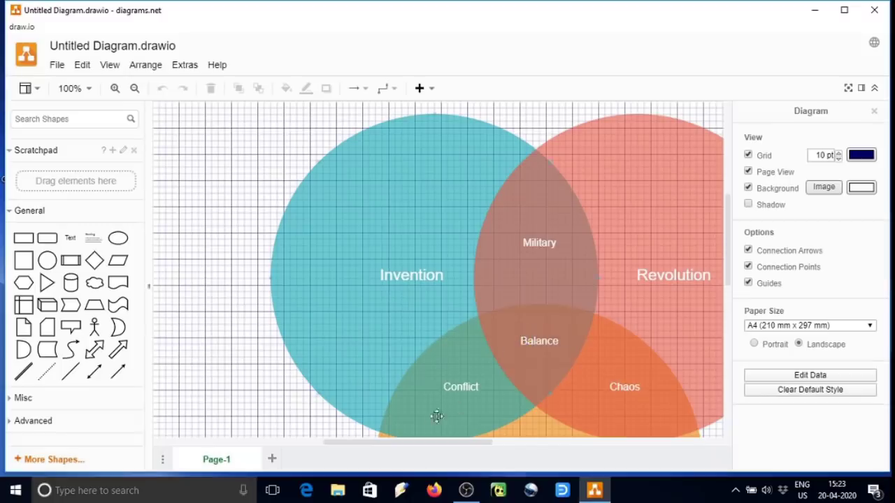
{"action": "left_click_drag", "start_coordinate": [402, 443], "coordinate": [432, 442]}
{"action": "scroll", "coordinate": [479, 333], "scroll_direction": "down", "scroll_amount": 2}
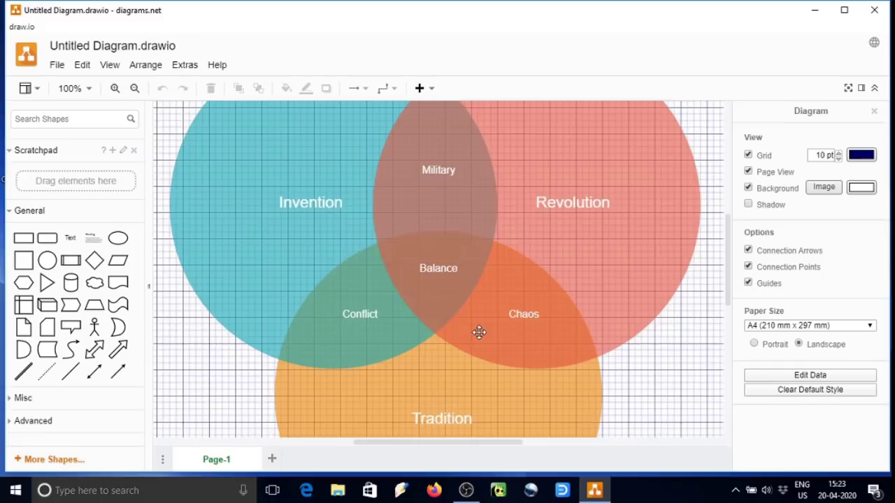
{"action": "scroll", "coordinate": [479, 332], "scroll_direction": "down", "scroll_amount": 7}
{"action": "scroll", "coordinate": [476, 332], "scroll_direction": "up", "scroll_amount": 9}
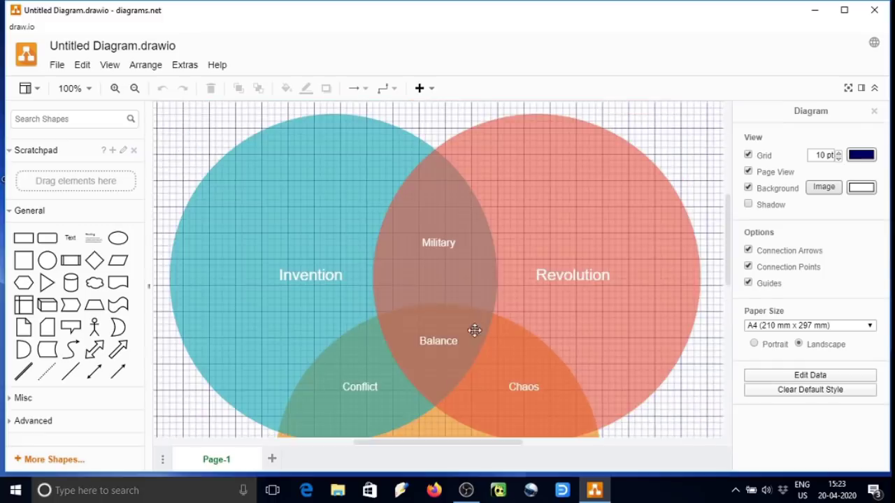
Edit the Revolution label, then undo the change so it reads Revolution again
{"action": "left_click", "coordinate": [563, 277]}
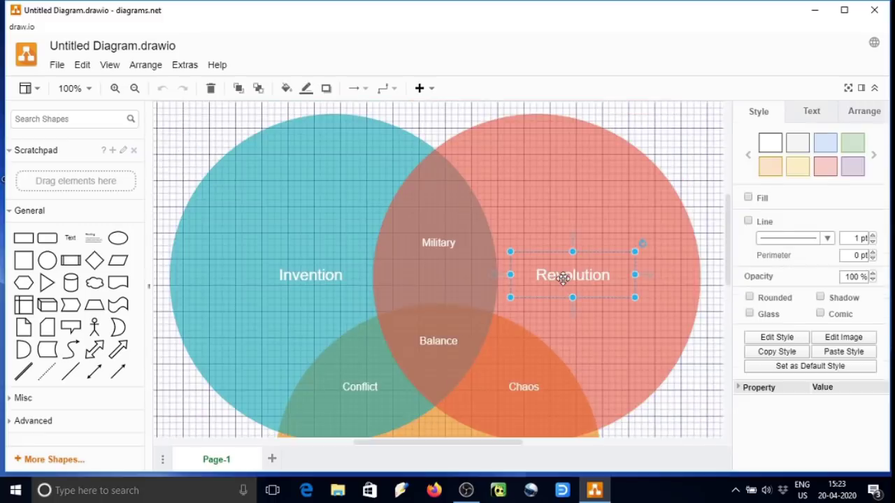
{"action": "double_click", "coordinate": [563, 277]}
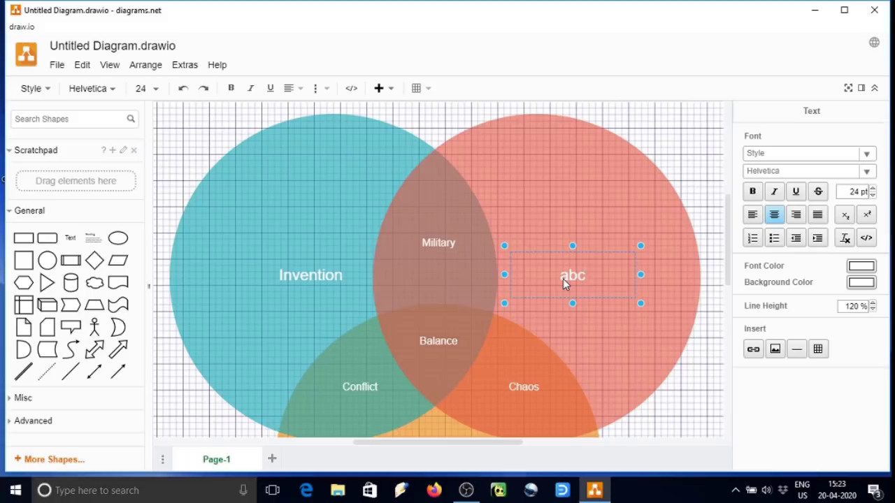
{"action": "key", "text": "ctrl+z"}
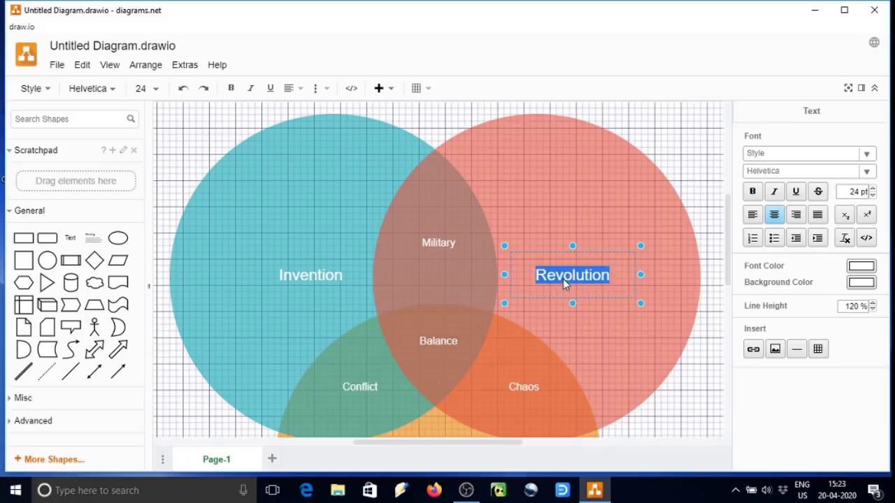
{"action": "key", "text": "Escape"}
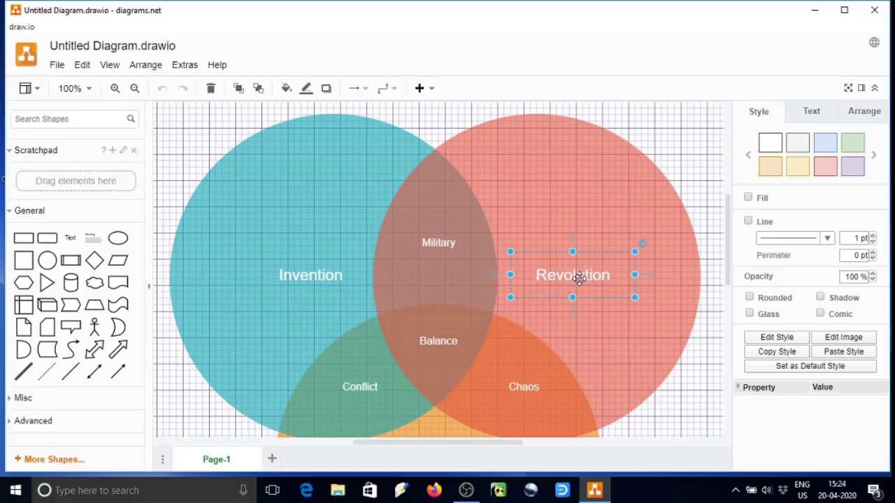
Try bold, italic, underline and vertical text on the Revolution label, then revert them all
{"action": "left_click", "coordinate": [816, 118]}
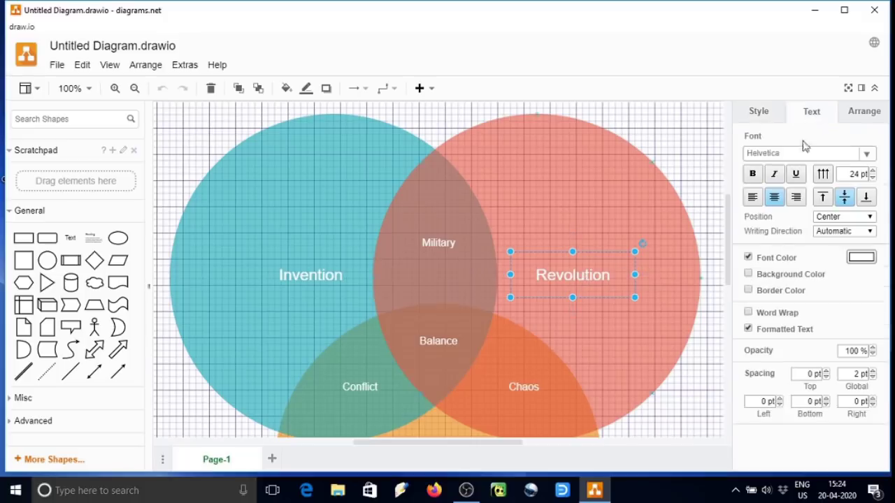
{"action": "left_click", "coordinate": [752, 174]}
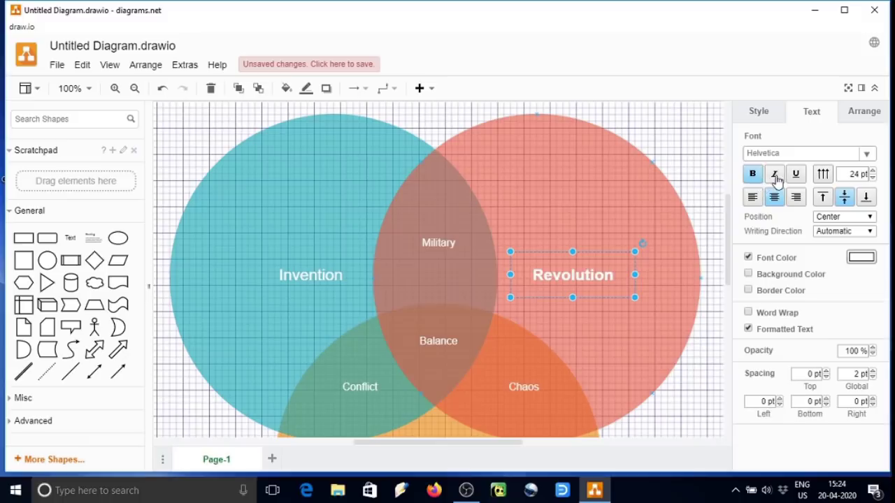
{"action": "left_click", "coordinate": [775, 176]}
{"action": "left_click", "coordinate": [797, 177]}
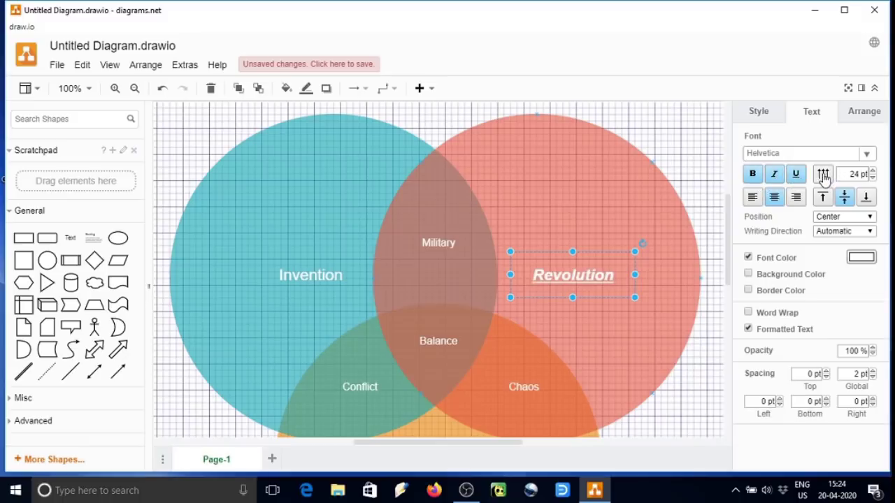
{"action": "left_click", "coordinate": [824, 176]}
{"action": "left_click", "coordinate": [825, 179]}
{"action": "left_click", "coordinate": [796, 176]}
{"action": "left_click", "coordinate": [775, 175]}
{"action": "left_click", "coordinate": [755, 177]}
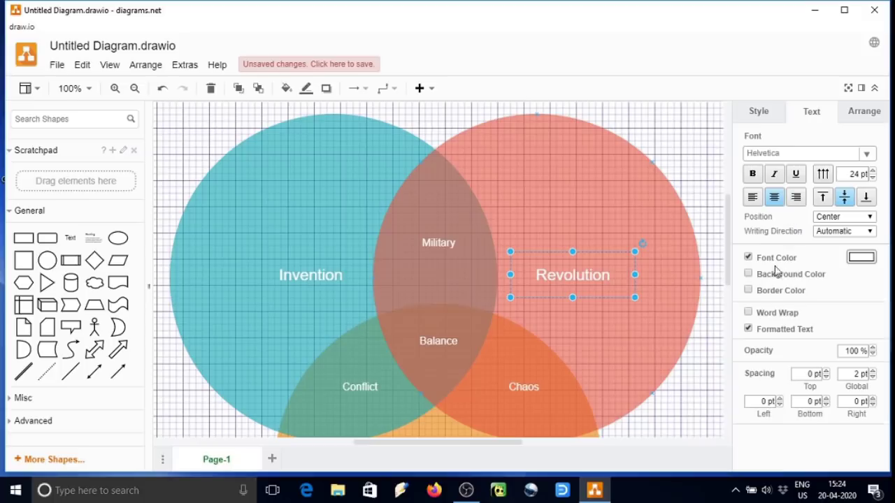
Keep the Revolution label centre-aligned and set its font colour to dark blue 000099
{"action": "left_click", "coordinate": [752, 197]}
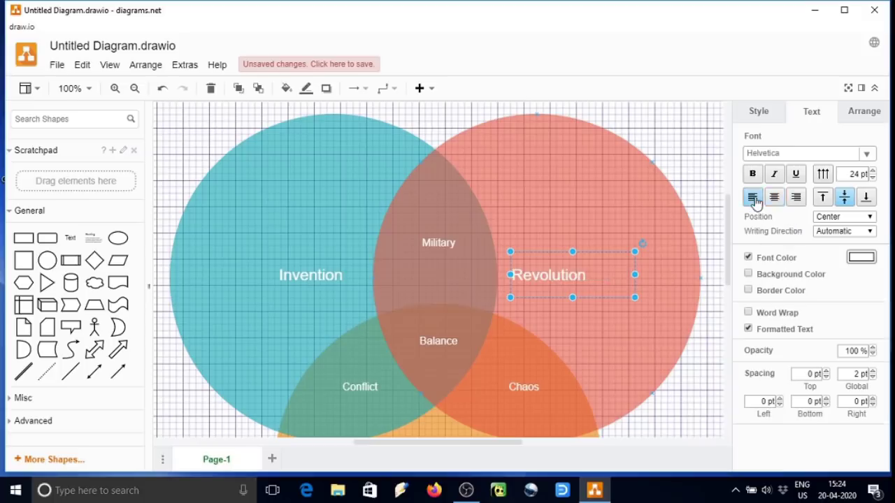
{"action": "left_click", "coordinate": [796, 199]}
{"action": "left_click", "coordinate": [775, 199]}
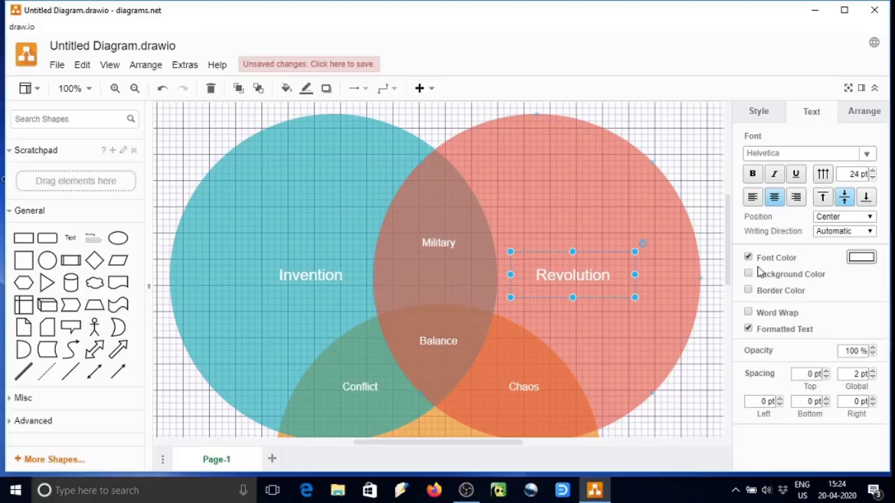
{"action": "left_click", "coordinate": [861, 257]}
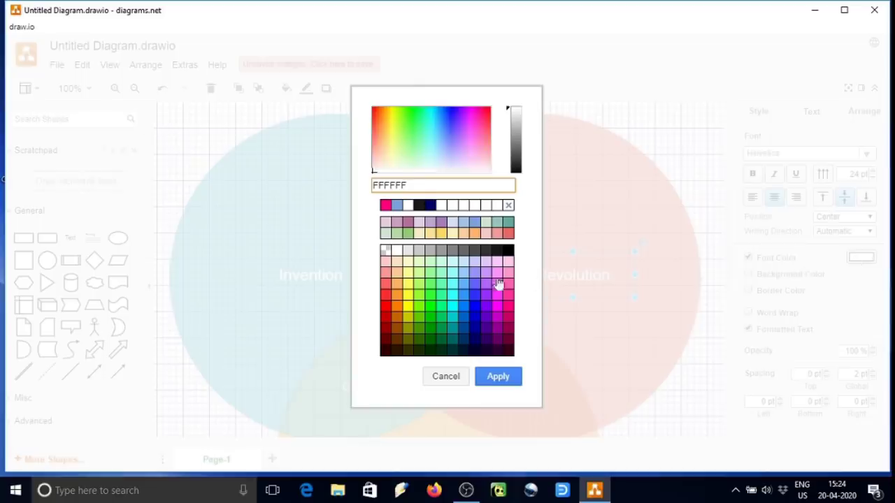
{"action": "left_click", "coordinate": [474, 334]}
{"action": "left_click", "coordinate": [495, 378]}
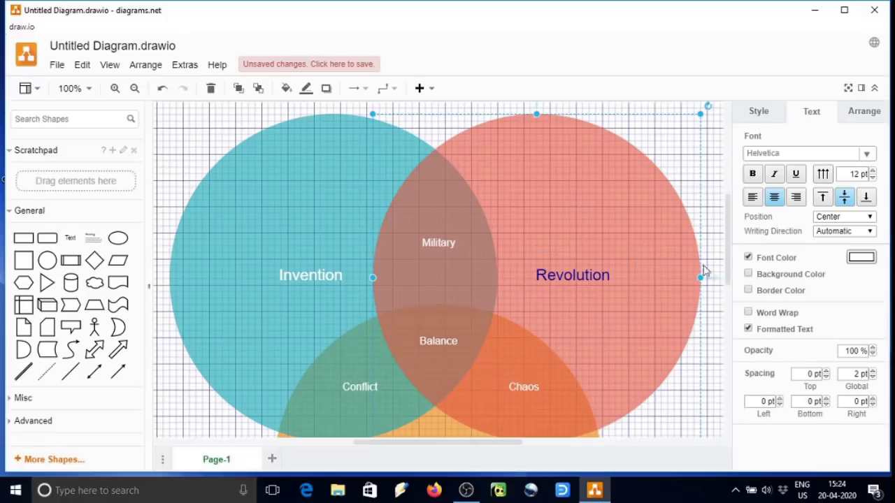
Try purple and light green fills, settling on dark green for the Revolution circle
{"action": "left_click", "coordinate": [759, 118]}
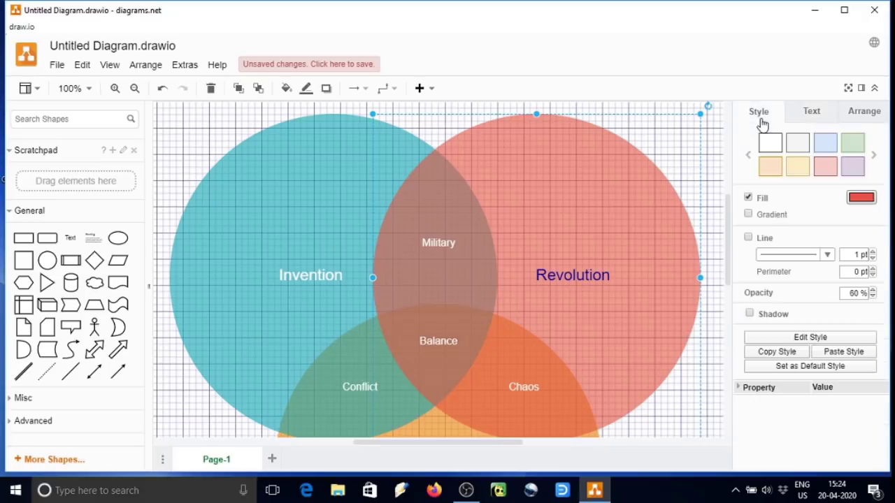
{"action": "left_click", "coordinate": [797, 168]}
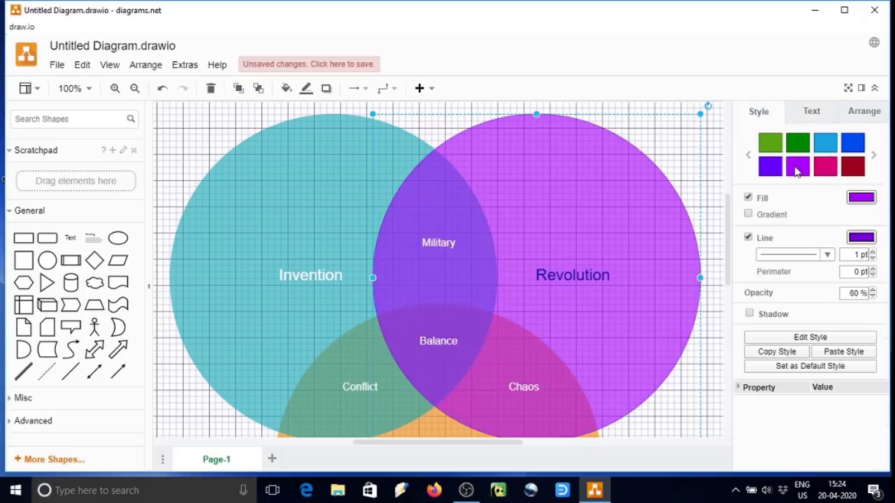
{"action": "left_click", "coordinate": [801, 150]}
{"action": "left_click", "coordinate": [771, 145]}
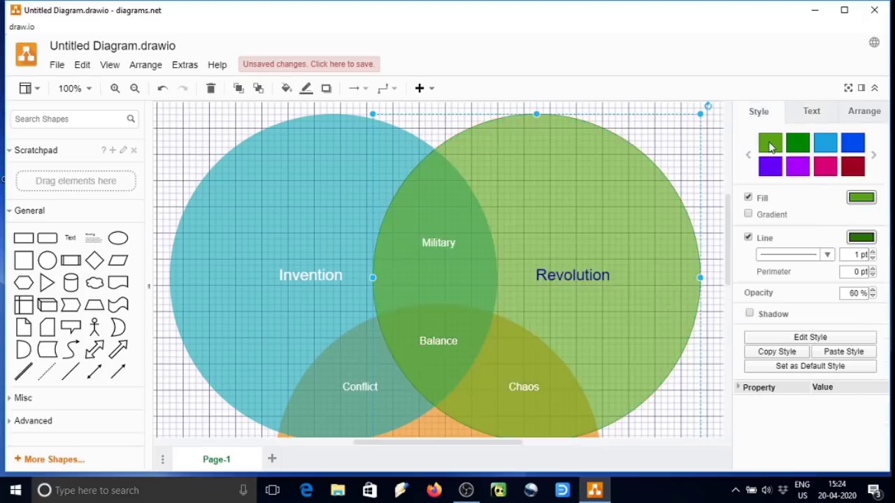
{"action": "left_click", "coordinate": [797, 151]}
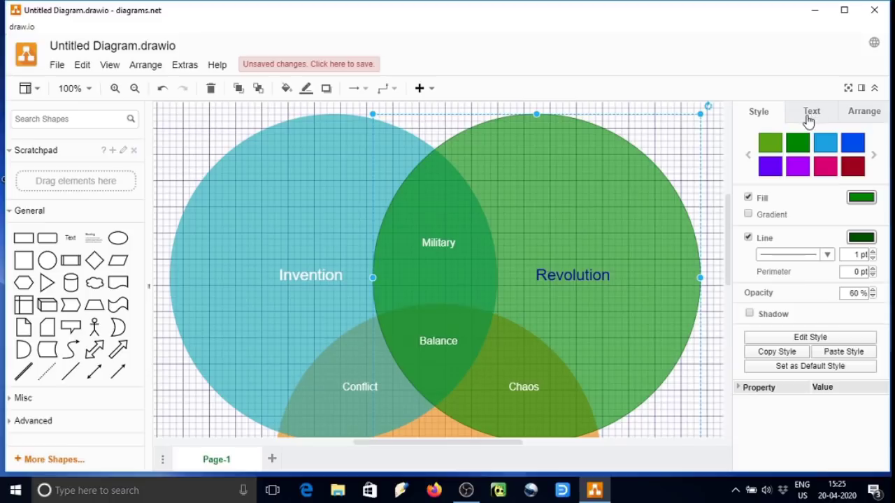
Select then deselect the Invention circle and open File > Export as
{"action": "left_click", "coordinate": [345, 341]}
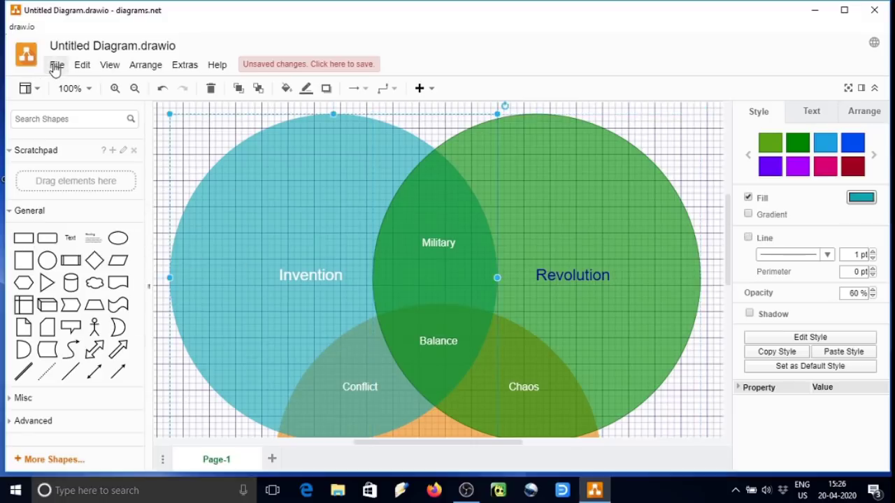
{"action": "left_click", "coordinate": [231, 133]}
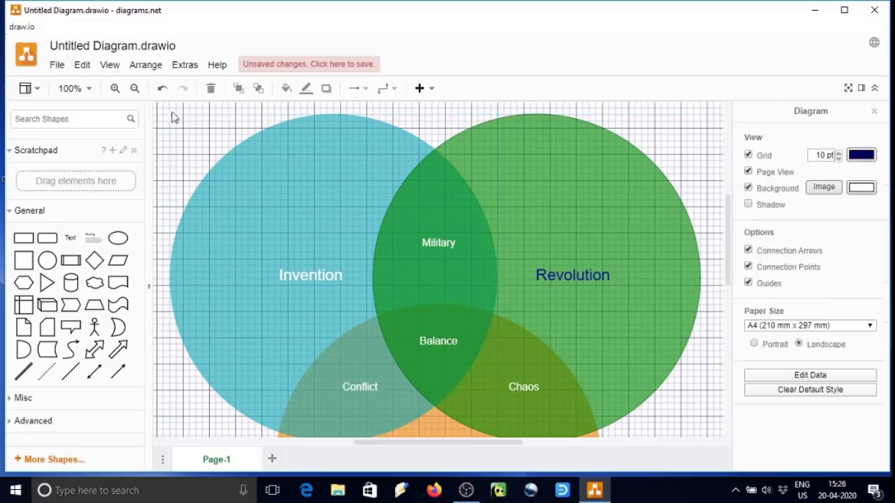
{"action": "left_click", "coordinate": [57, 65]}
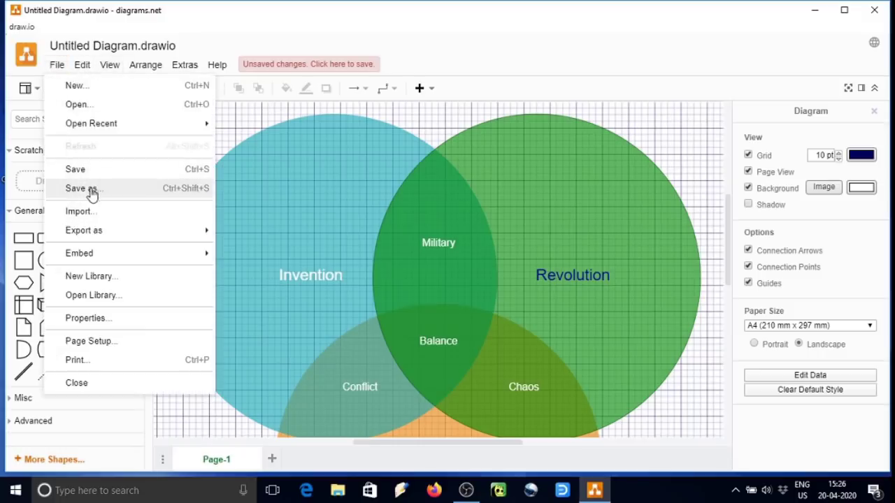
{"action": "mouse_move", "coordinate": [93, 233]}
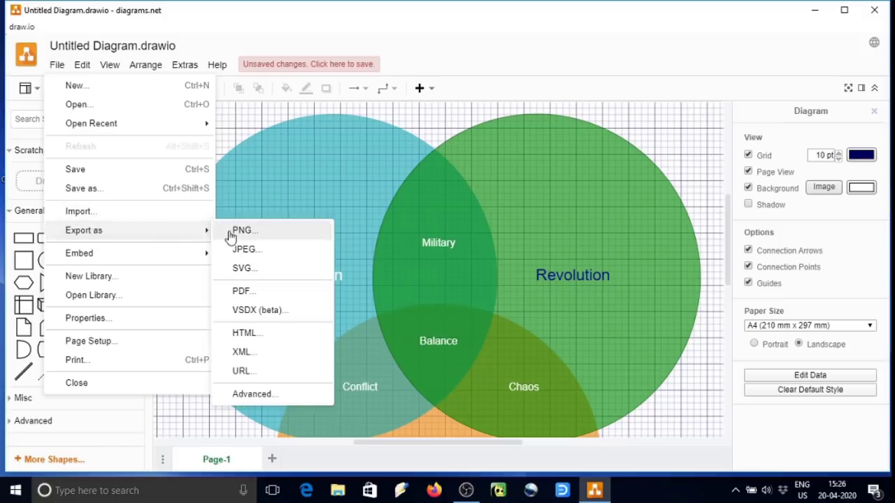
Export the diagram as a PDF named Diagram-1 on the Desktop
{"action": "left_click", "coordinate": [246, 296]}
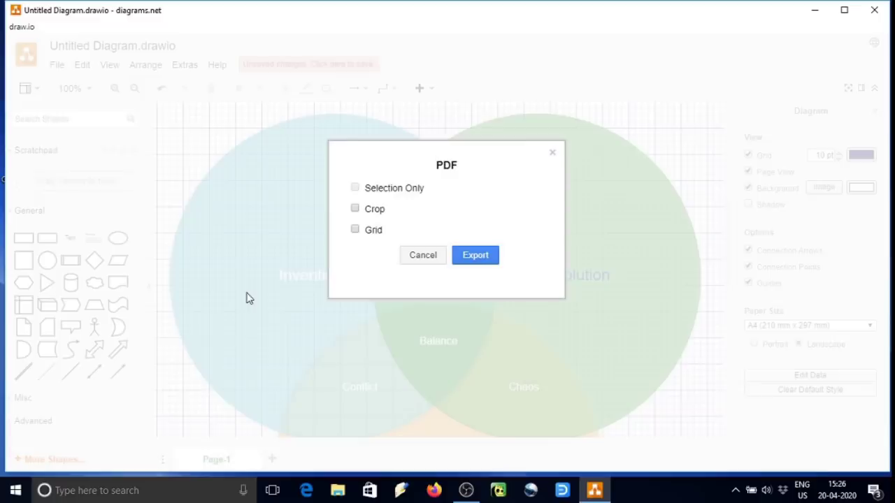
{"action": "left_click", "coordinate": [480, 255]}
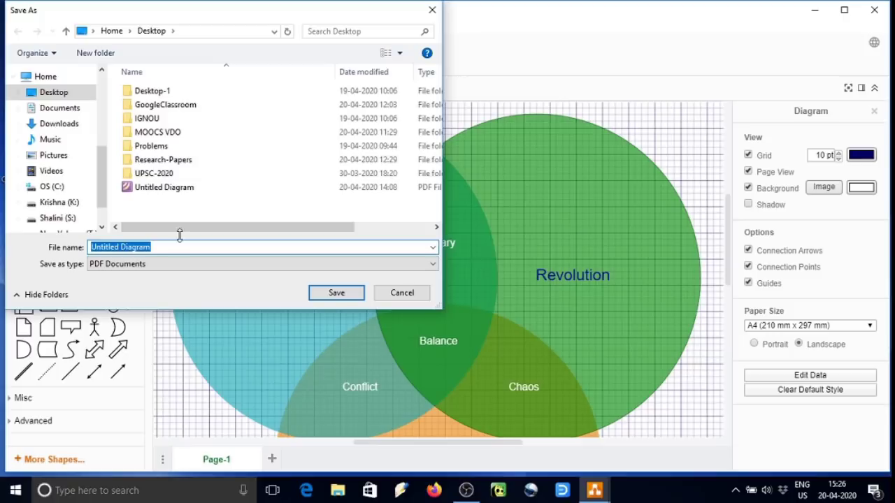
{"action": "left_click", "coordinate": [185, 193]}
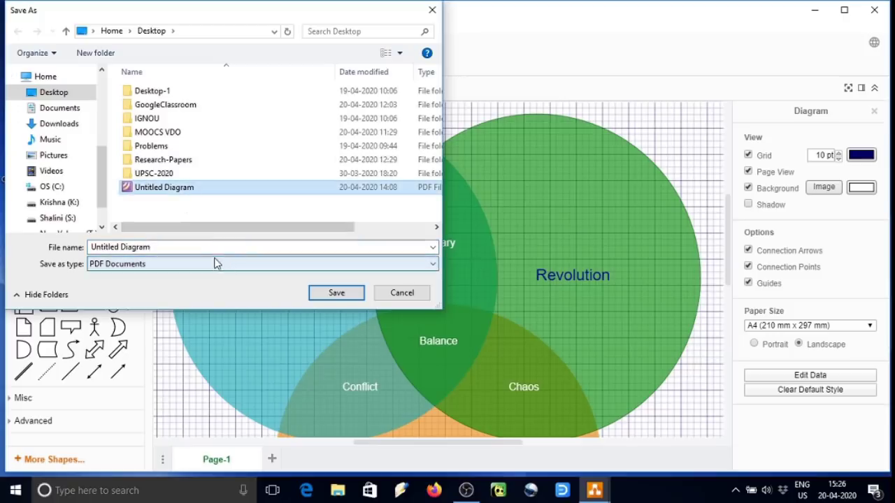
{"action": "left_click", "coordinate": [199, 247]}
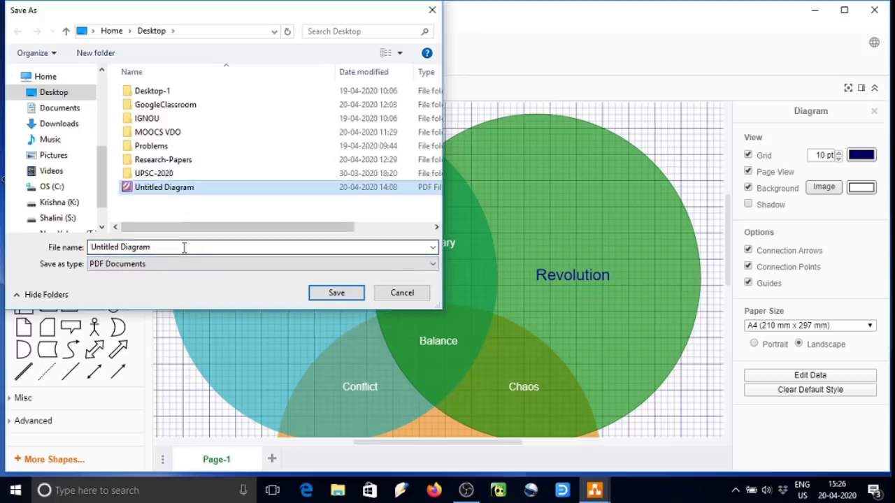
{"action": "left_click_drag", "start_coordinate": [202, 248], "coordinate": [40, 253]}
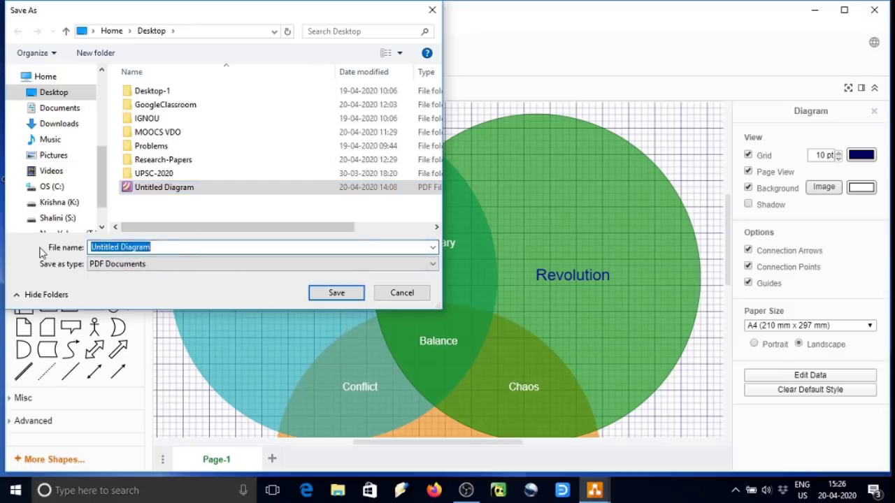
{"action": "type", "text": "D"}
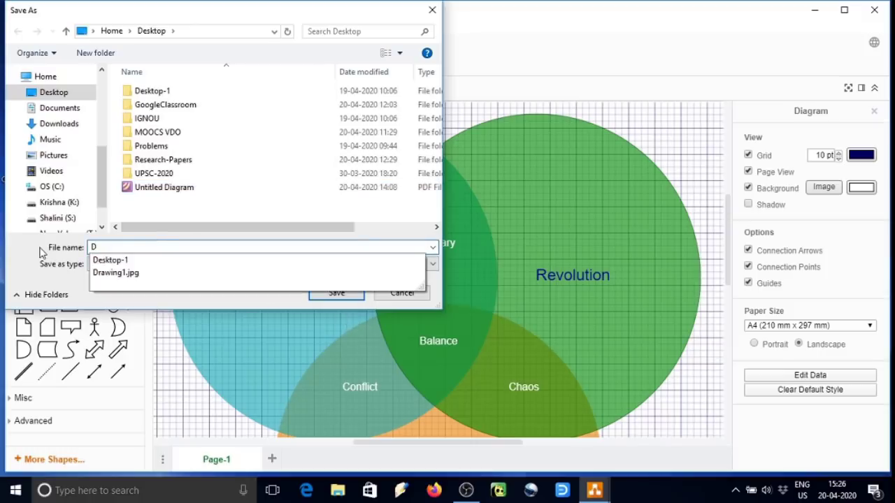
{"action": "type", "text": "iagram-1"}
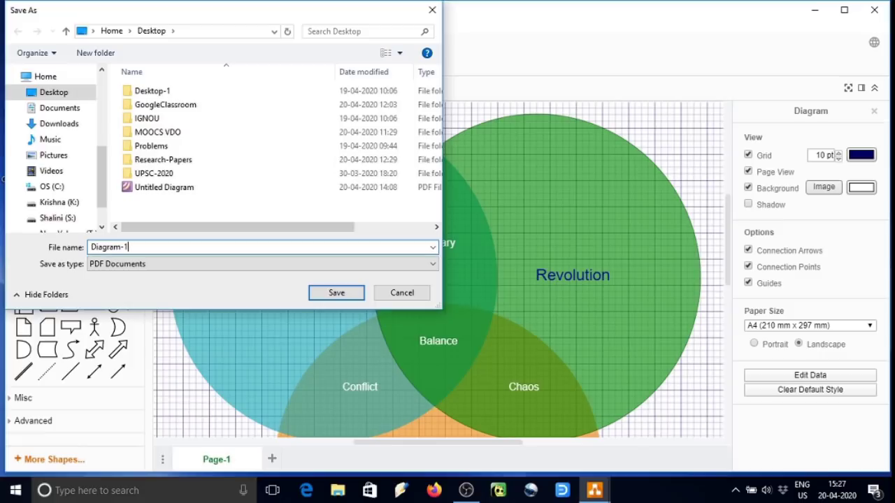
{"action": "key", "text": "Return"}
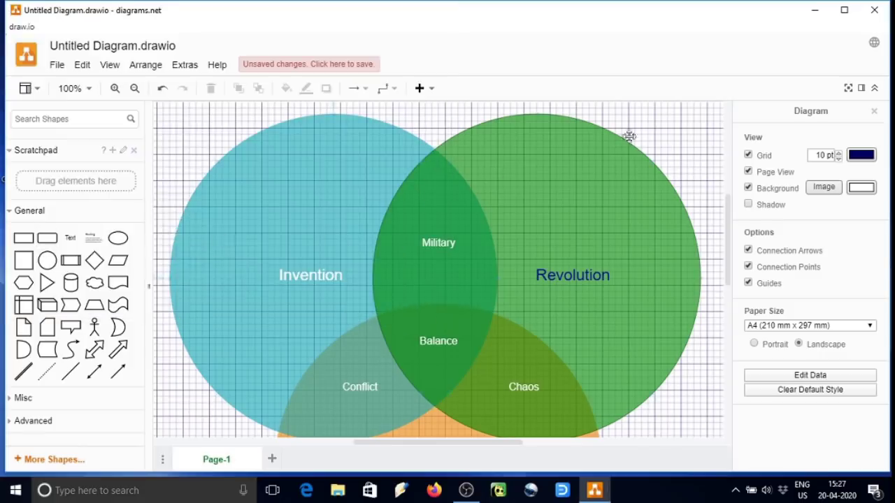
Minimize draw.io and view the exported Diagram-1.pdf at 100% zoom in Foxit Phantom
{"action": "left_click", "coordinate": [813, 11]}
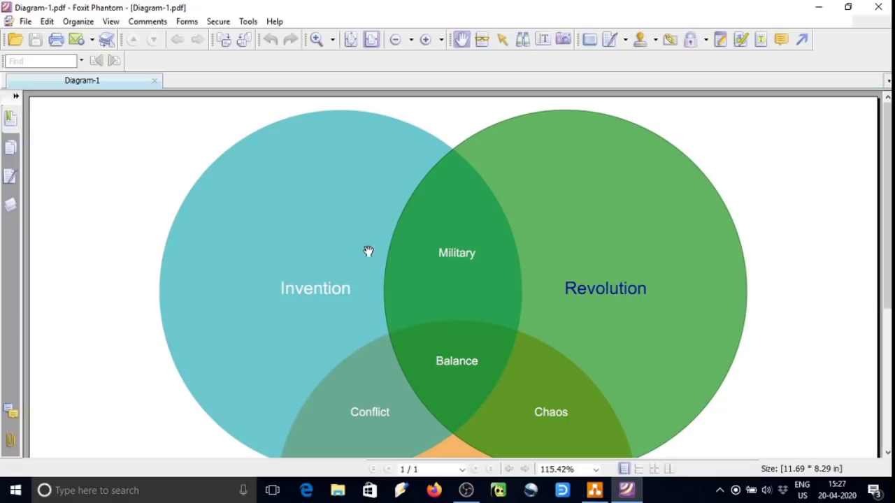
{"action": "scroll", "coordinate": [369, 256], "scroll_direction": "down", "scroll_amount": 5}
{"action": "scroll", "coordinate": [373, 202], "scroll_direction": "up", "scroll_amount": 5}
{"action": "left_click", "coordinate": [411, 40]}
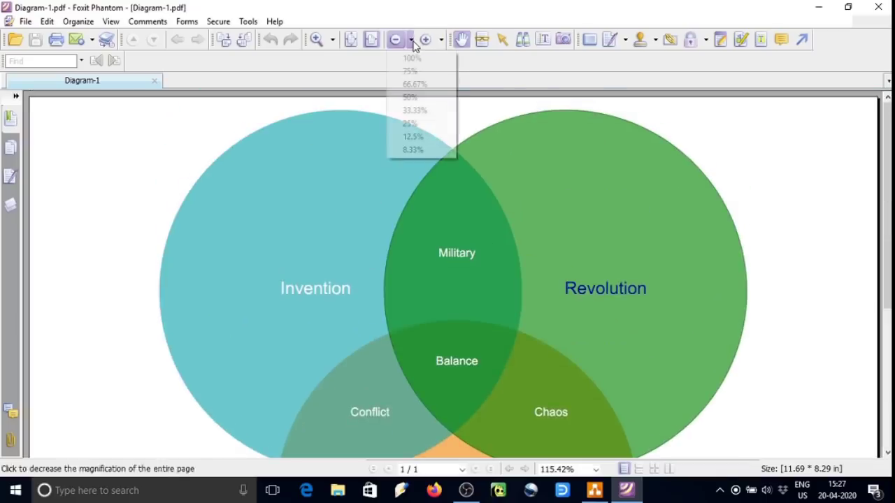
{"action": "left_click", "coordinate": [412, 58]}
Scroll through the Venn diagram PDF and close the Foxit Phantom viewer
{"action": "scroll", "coordinate": [474, 262], "scroll_direction": "down", "scroll_amount": 3}
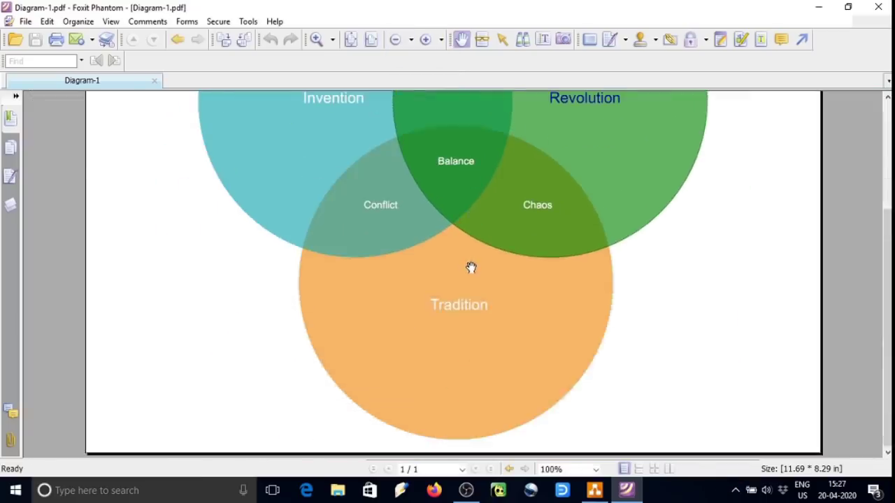
{"action": "scroll", "coordinate": [471, 268], "scroll_direction": "up", "scroll_amount": 3}
{"action": "scroll", "coordinate": [472, 268], "scroll_direction": "down", "scroll_amount": 3}
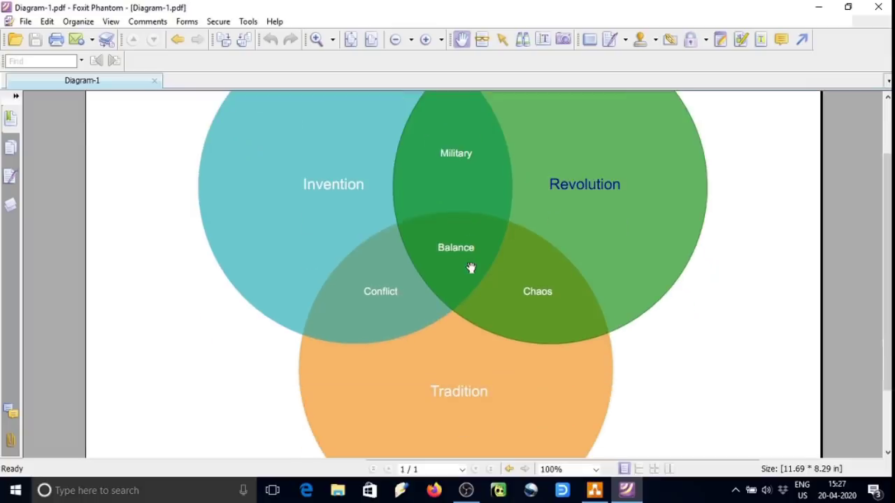
{"action": "left_click", "coordinate": [878, 7]}
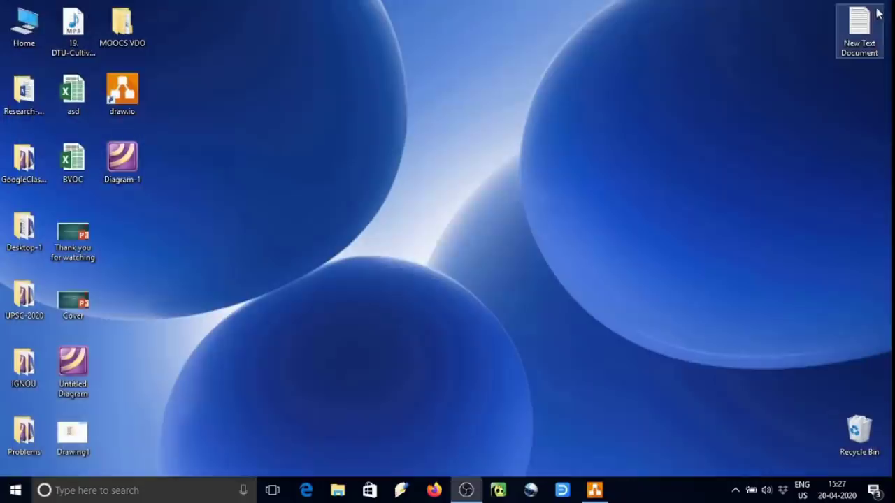
Restore draw.io, add a new Page-2 and place an ellipse at the top
{"action": "left_click", "coordinate": [595, 491]}
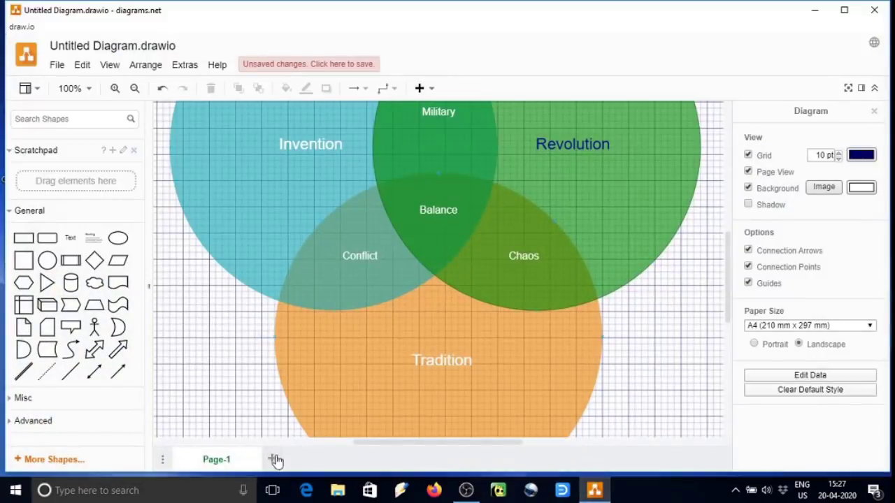
{"action": "left_click", "coordinate": [273, 460]}
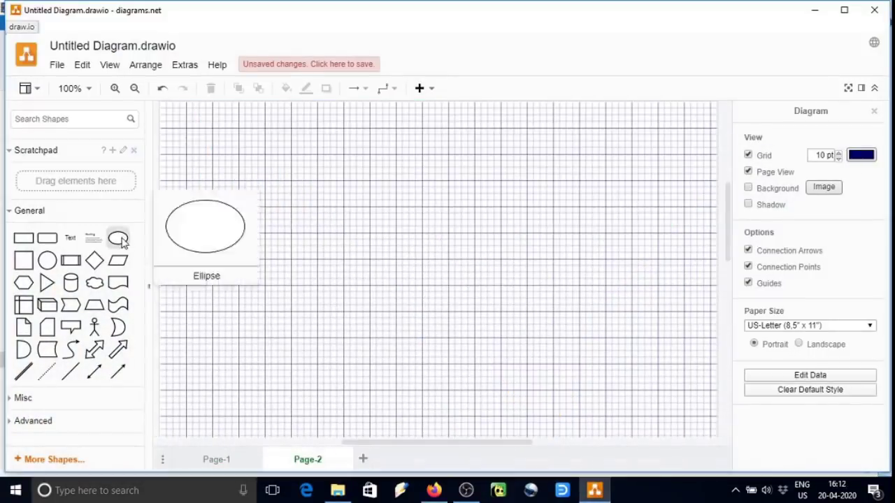
{"action": "left_click", "coordinate": [118, 238]}
{"action": "left_click_drag", "start_coordinate": [444, 268], "coordinate": [410, 139]}
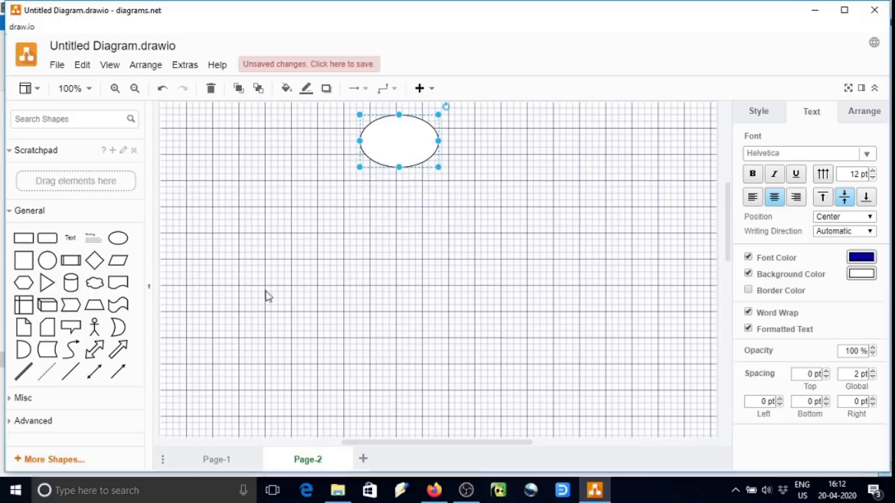
Place a parallelogram below the ellipse and a diamond beneath it
{"action": "left_click", "coordinate": [115, 264]}
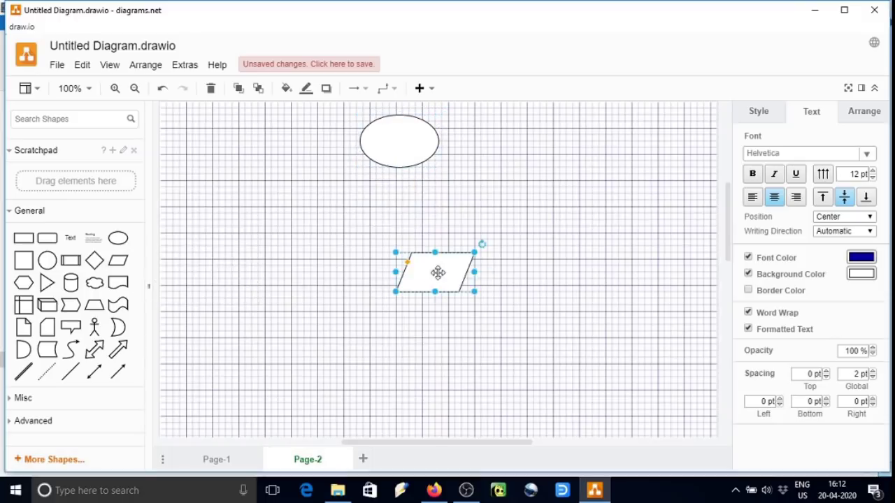
{"action": "left_click_drag", "start_coordinate": [438, 270], "coordinate": [392, 247]}
{"action": "left_click", "coordinate": [95, 261]}
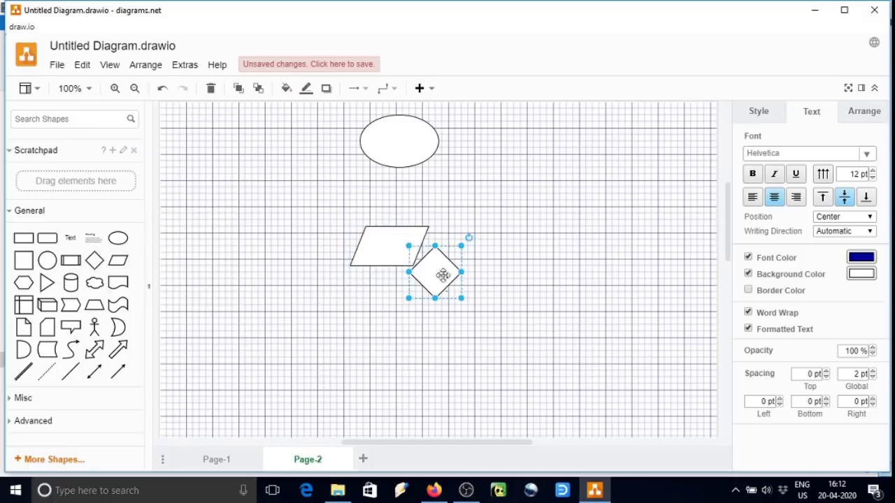
{"action": "left_click_drag", "start_coordinate": [437, 283], "coordinate": [396, 373]}
Add parallelograms left and right of the diamond and an ellipse below it
{"action": "left_click", "coordinate": [280, 340]}
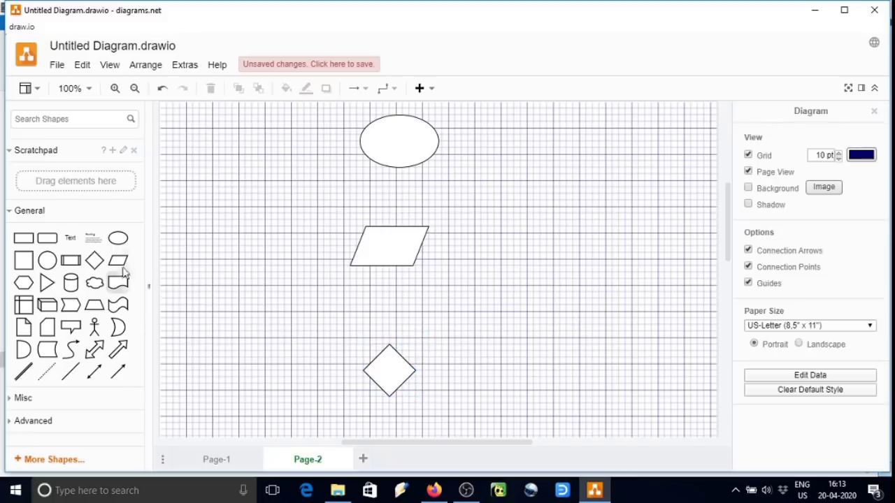
{"action": "left_click_drag", "start_coordinate": [421, 276], "coordinate": [212, 389]}
{"action": "scroll", "coordinate": [231, 308], "scroll_direction": "down", "scroll_amount": 2}
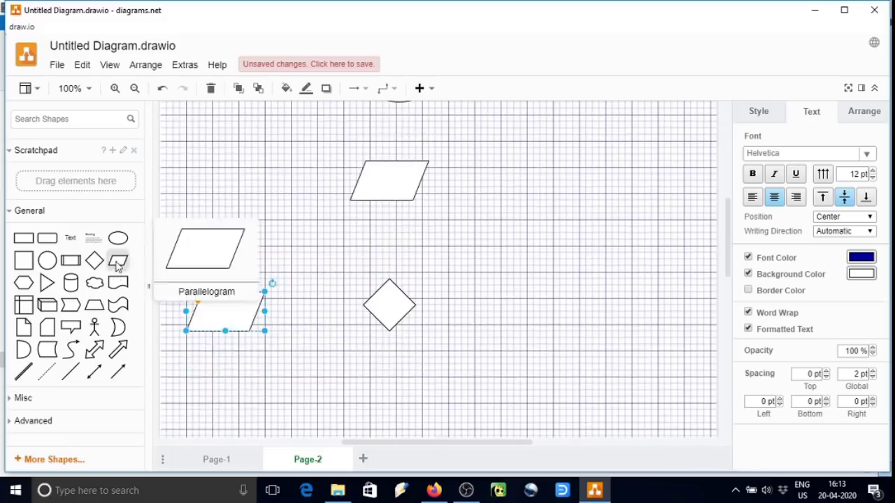
{"action": "left_click_drag", "start_coordinate": [119, 263], "coordinate": [589, 312]}
{"action": "scroll", "coordinate": [342, 326], "scroll_direction": "down", "scroll_amount": 2}
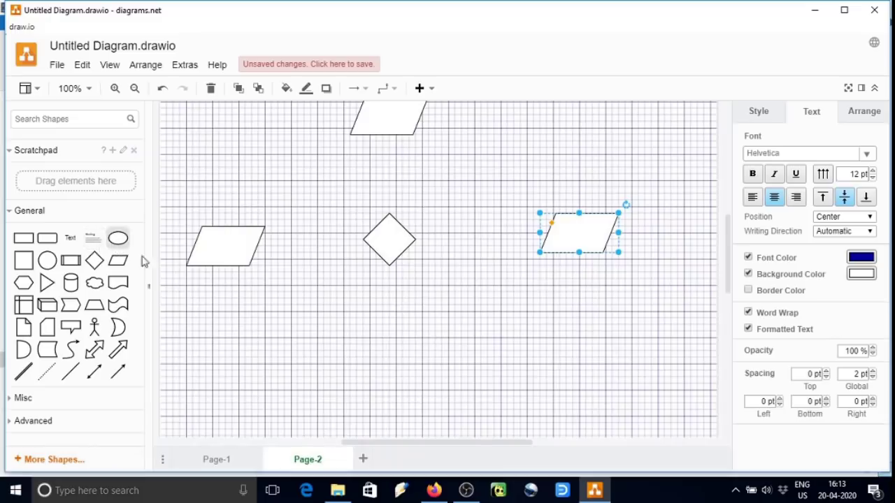
{"action": "left_click", "coordinate": [119, 238]}
{"action": "left_click_drag", "start_coordinate": [421, 306], "coordinate": [389, 412]}
{"action": "scroll", "coordinate": [420, 358], "scroll_direction": "up", "scroll_amount": 5}
{"action": "scroll", "coordinate": [419, 350], "scroll_direction": "down", "scroll_amount": 2}
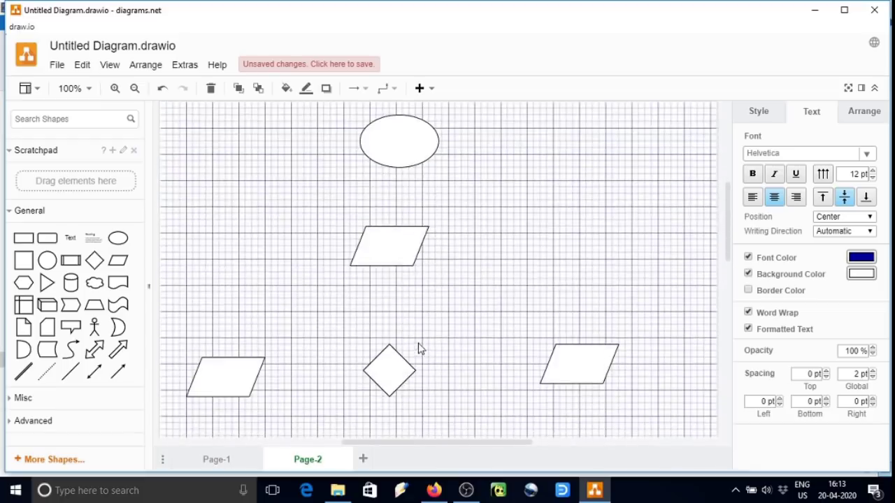
Enlarge the top ellipse to 145 x 90 and the diamond to about 120 x 80, aligning them centrally
{"action": "left_click", "coordinate": [394, 154]}
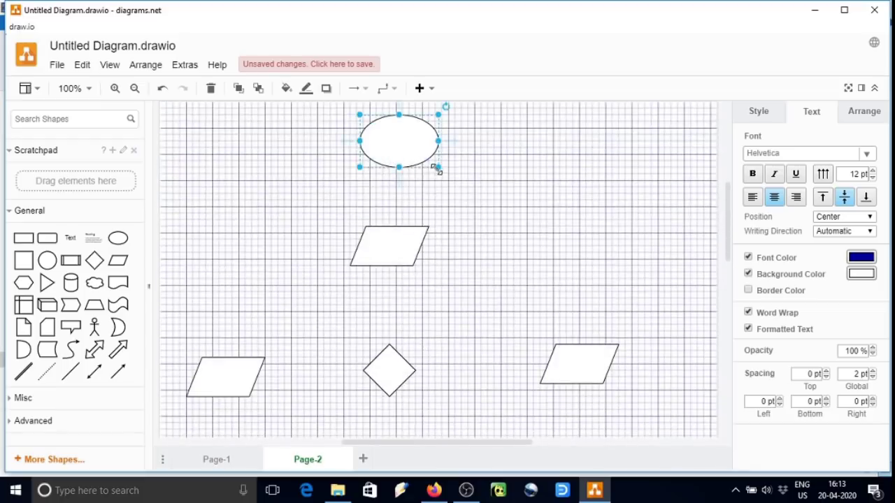
{"action": "left_click_drag", "start_coordinate": [437, 168], "coordinate": [456, 174]}
{"action": "left_click_drag", "start_coordinate": [405, 158], "coordinate": [399, 161]}
{"action": "left_click_drag", "start_coordinate": [395, 244], "coordinate": [404, 250]}
{"action": "left_click_drag", "start_coordinate": [394, 372], "coordinate": [452, 404]}
{"action": "mouse_move", "coordinate": [412, 384]}
{"action": "left_mouse_down"}
{"action": "mouse_move", "coordinate": [396, 390]}
{"action": "mouse_move", "coordinate": [415, 380]}
{"action": "left_mouse_up"}
Adjust the positions of the left and right parallelograms beside the diamond
{"action": "left_click", "coordinate": [437, 385]}
{"action": "scroll", "coordinate": [455, 379], "scroll_direction": "down", "scroll_amount": 2}
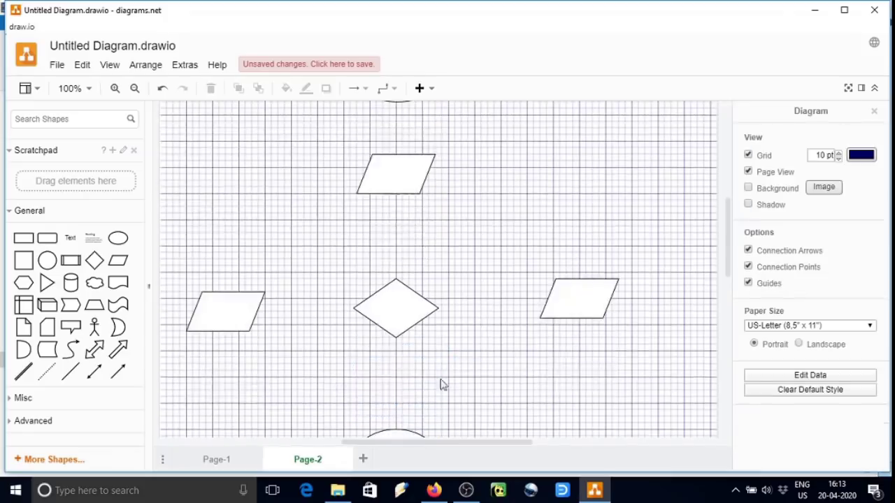
{"action": "left_click_drag", "start_coordinate": [575, 300], "coordinate": [575, 317]}
{"action": "left_click_drag", "start_coordinate": [234, 316], "coordinate": [248, 320]}
{"action": "scroll", "coordinate": [297, 360], "scroll_direction": "down", "scroll_amount": 4}
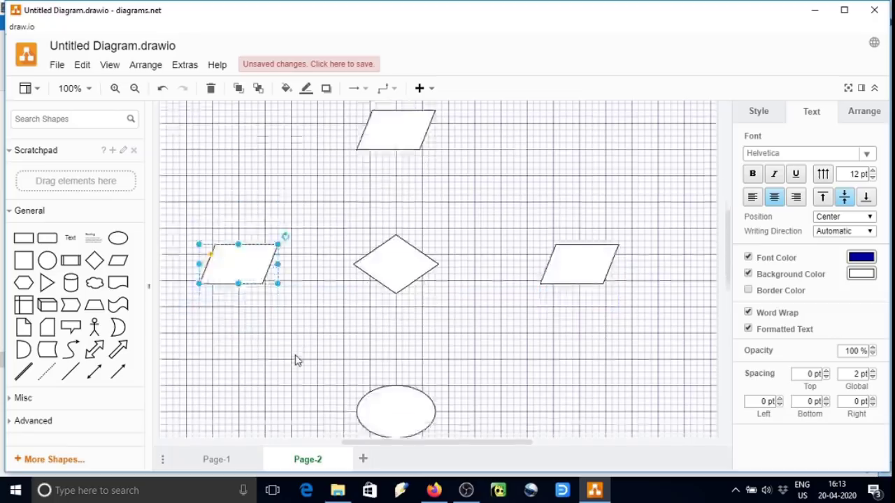
Widen the bottom ellipse to 160 x 80 and enlarge the diamond, recentring it
{"action": "left_click", "coordinate": [393, 323]}
{"action": "left_click_drag", "start_coordinate": [393, 323], "coordinate": [399, 324]}
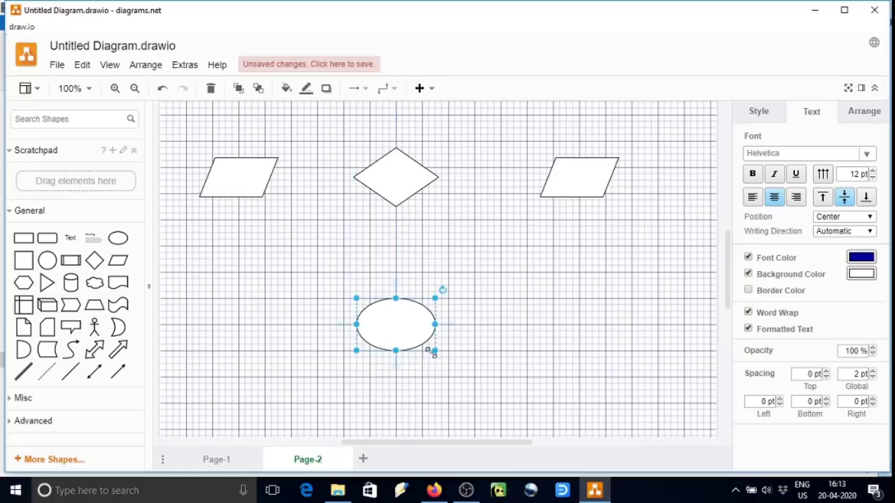
{"action": "left_click_drag", "start_coordinate": [436, 352], "coordinate": [405, 342]}
{"action": "left_click", "coordinate": [428, 200]}
{"action": "left_click_drag", "start_coordinate": [440, 204], "coordinate": [455, 213]}
{"action": "left_click_drag", "start_coordinate": [410, 186], "coordinate": [405, 192]}
{"action": "left_click", "coordinate": [499, 280]}
Enlarge the upper parallelogram to about 140 x 75 and align it under the top ellipse
{"action": "scroll", "coordinate": [497, 285], "scroll_direction": "up", "scroll_amount": 5}
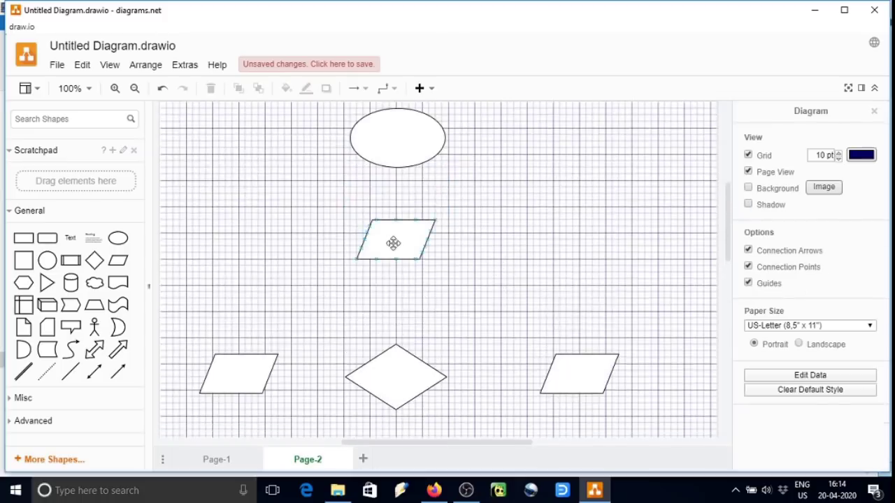
{"action": "left_click", "coordinate": [412, 248]}
{"action": "left_click_drag", "start_coordinate": [435, 259], "coordinate": [455, 272]}
{"action": "left_click_drag", "start_coordinate": [400, 245], "coordinate": [391, 258]}
{"action": "left_click", "coordinate": [472, 287]}
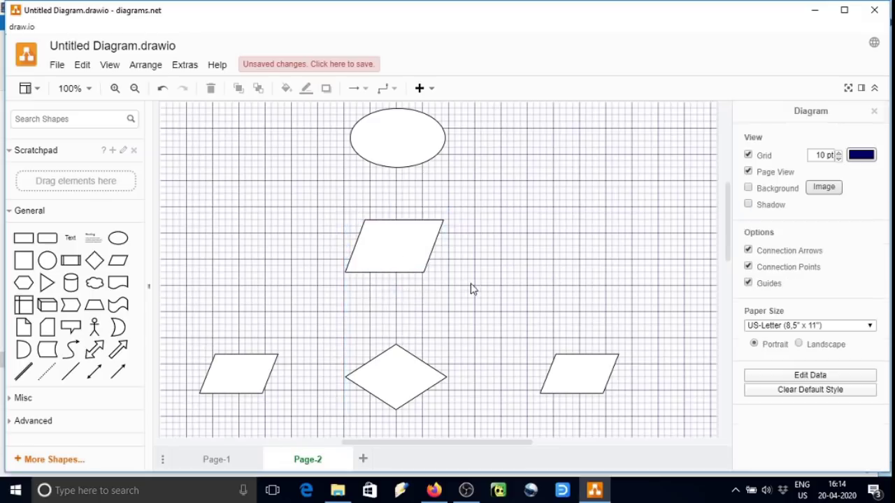
Label the top ellipse 'Start' and the upper parallelogram 'Input a and b' on two lines
{"action": "left_click", "coordinate": [393, 143]}
{"action": "type", "text": "s"}
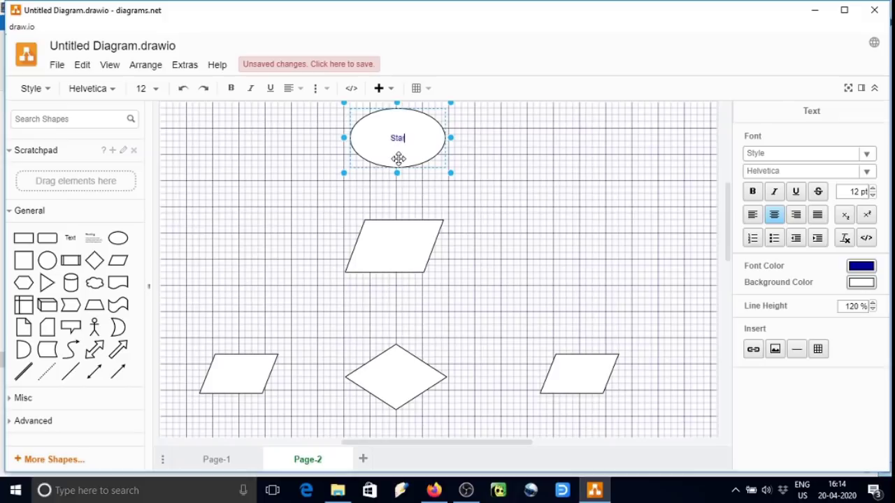
{"action": "type", "text": "tart"}
{"action": "left_click", "coordinate": [381, 245]}
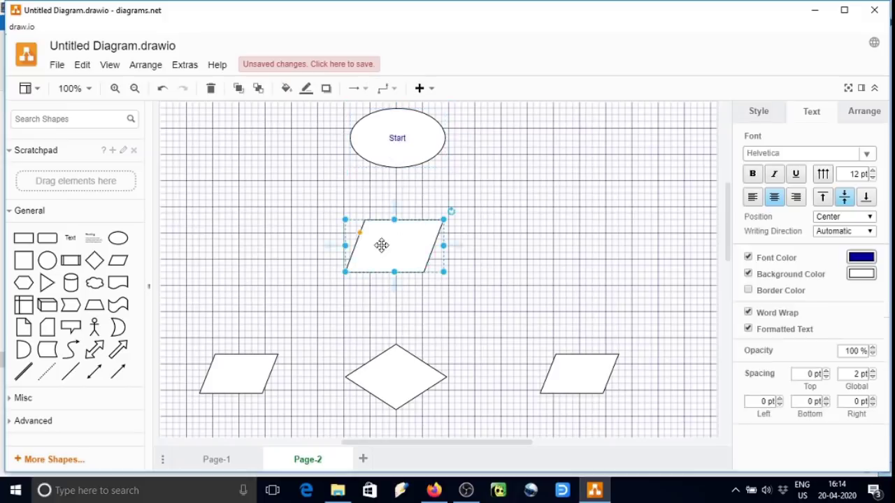
{"action": "double_click", "coordinate": [382, 245]}
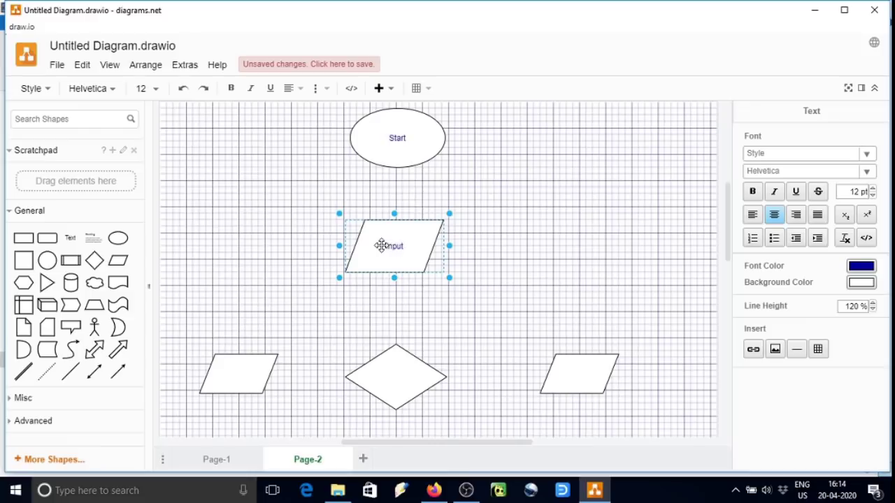
{"action": "type", "text": "Input"}
{"action": "key", "text": "Return"}
{"action": "type", "text": "and b"}
{"action": "key", "text": "Escape"}
Label the diamond 'Is a>b' and the left parallelogram 'Print a'
{"action": "left_click", "coordinate": [395, 380]}
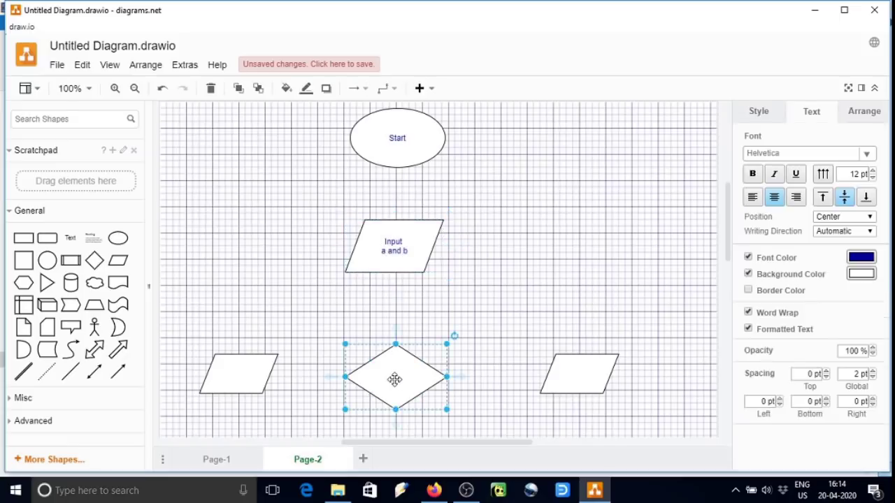
{"action": "double_click", "coordinate": [395, 381]}
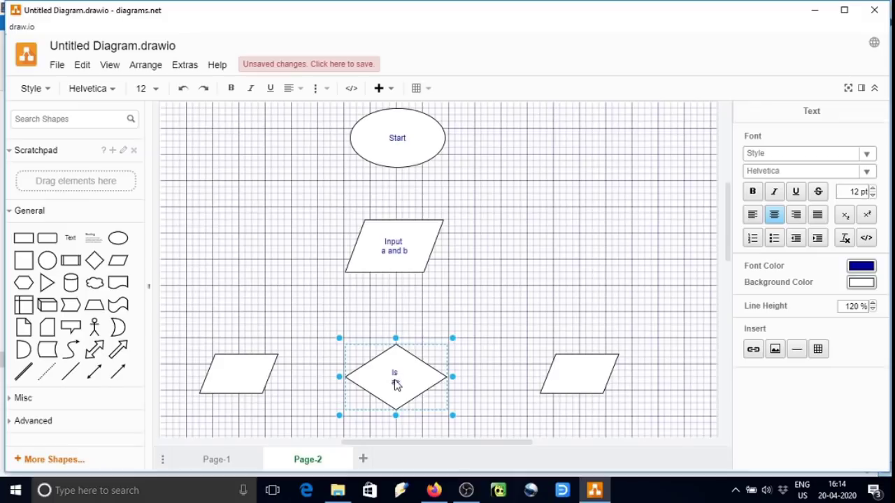
{"action": "left_click", "coordinate": [239, 379]}
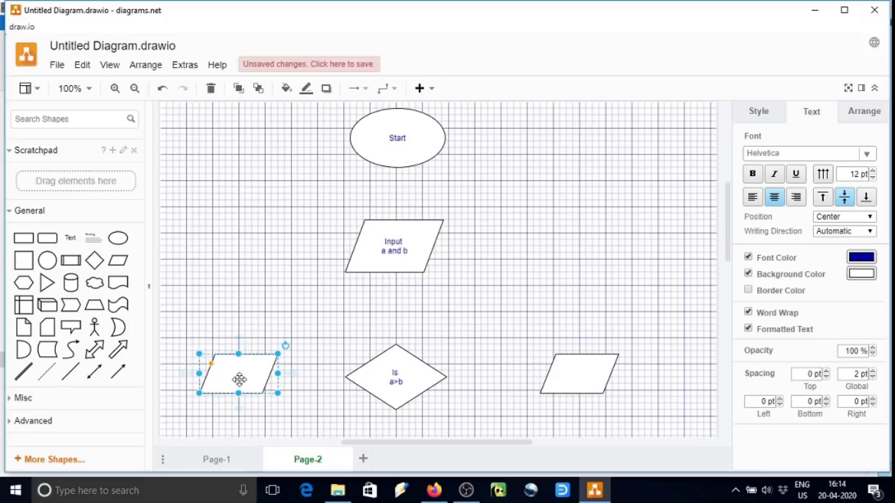
{"action": "double_click", "coordinate": [239, 379]}
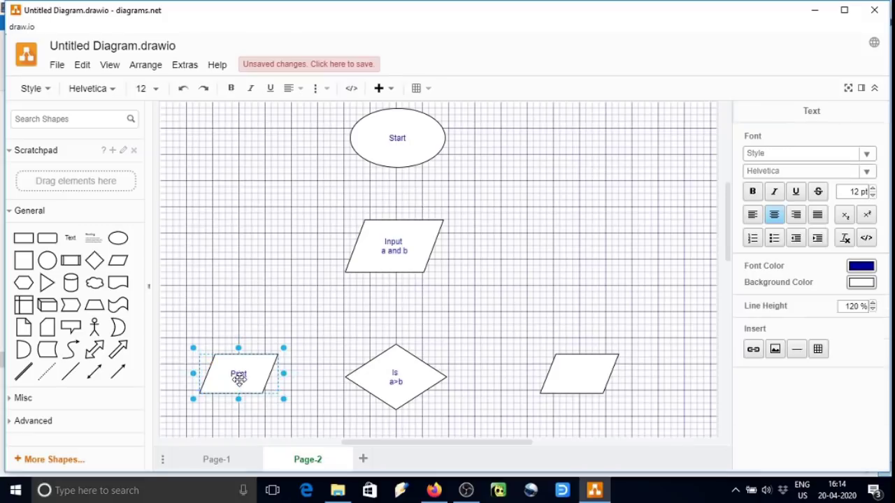
{"action": "type", "text": "Print a"}
Label the right parallelogram 'Print b' and the bottom ellipse 'End'
{"action": "left_click", "coordinate": [567, 382]}
{"action": "type", "text": "Prin"}
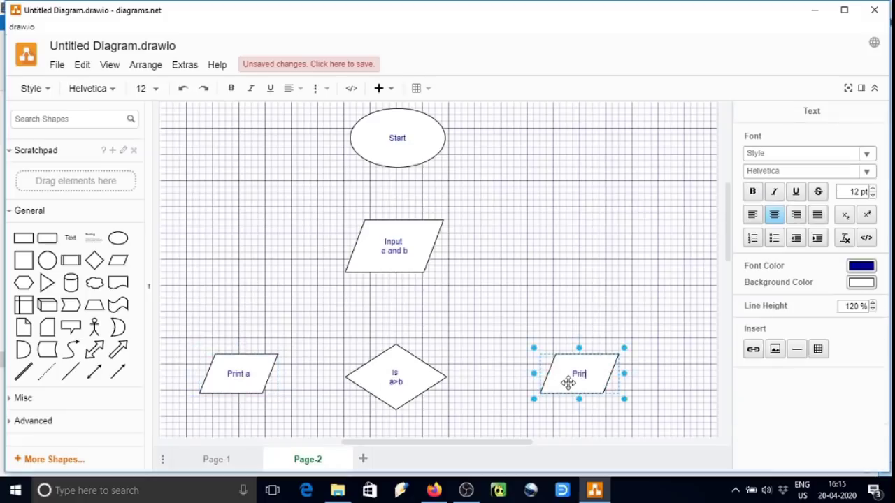
{"action": "type", "text": "t b"}
{"action": "scroll", "coordinate": [536, 396], "scroll_direction": "down", "scroll_amount": 6}
{"action": "left_click", "coordinate": [388, 253]}
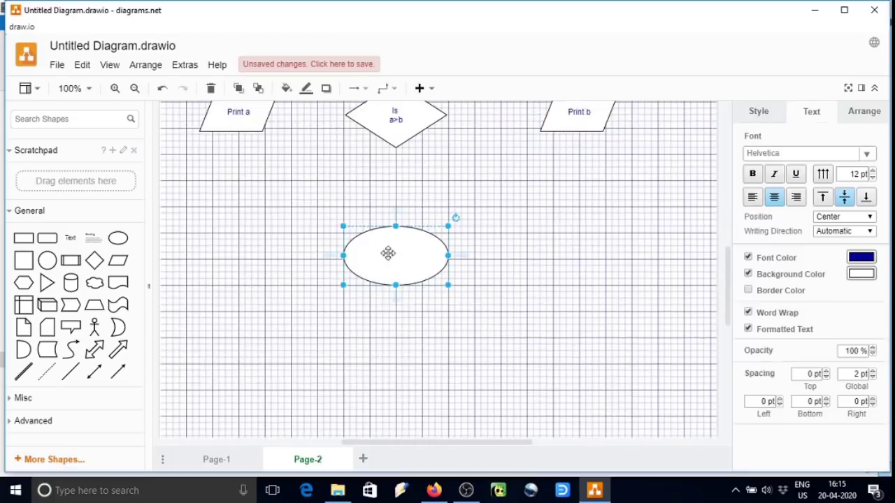
{"action": "type", "text": "End"}
{"action": "left_click", "coordinate": [465, 371]}
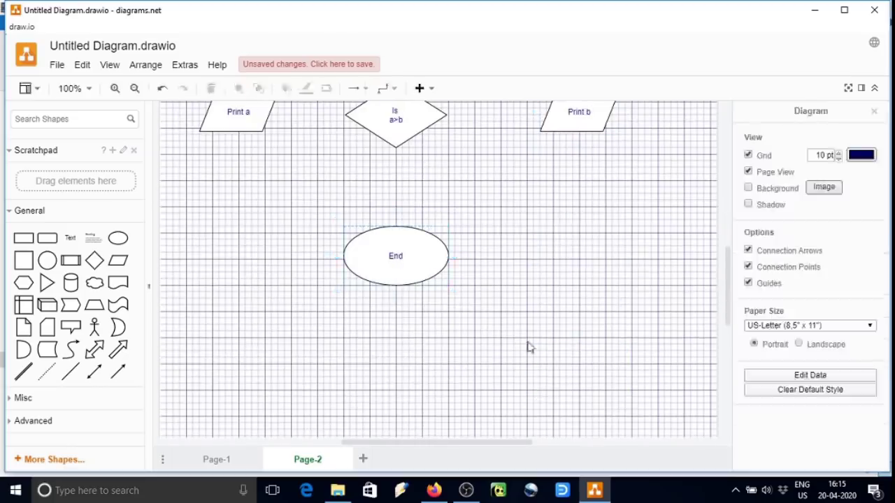
Draw an arrow from the Start ellipse down to Input a and b
{"action": "scroll", "coordinate": [537, 340], "scroll_direction": "up", "scroll_amount": 5}
{"action": "scroll", "coordinate": [521, 322], "scroll_direction": "down", "scroll_amount": 3}
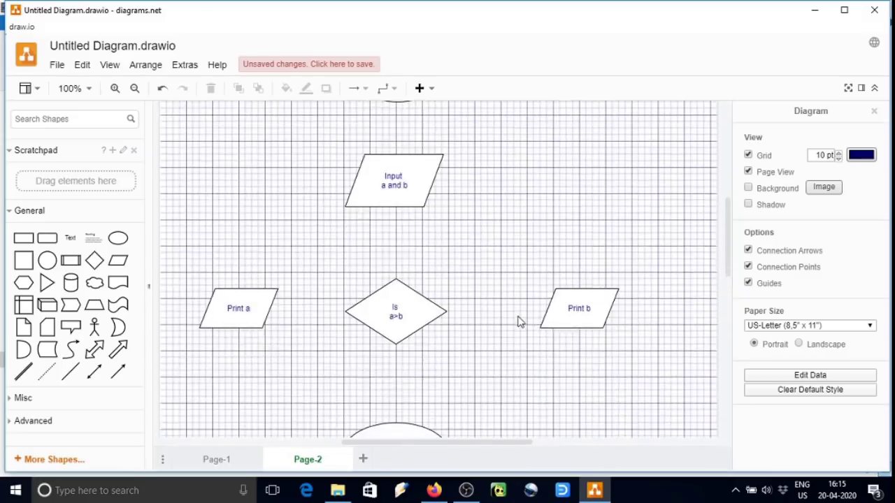
{"action": "scroll", "coordinate": [467, 253], "scroll_direction": "up", "scroll_amount": 3}
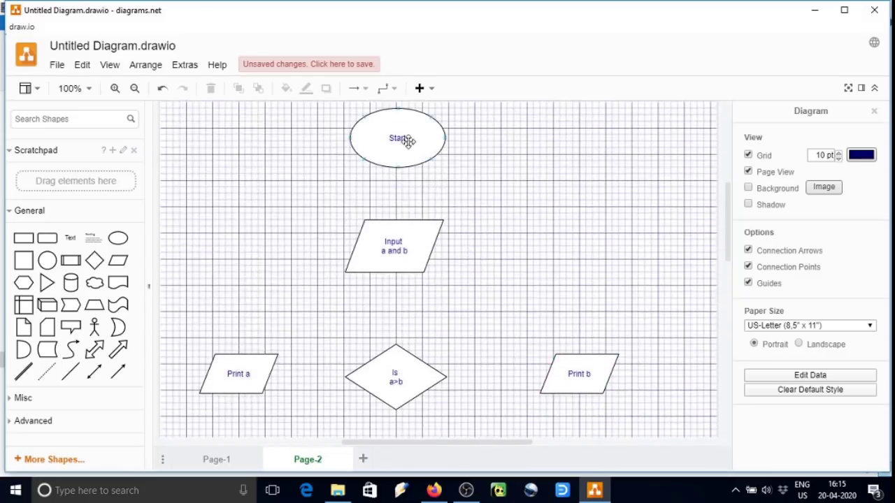
{"action": "scroll", "coordinate": [444, 316], "scroll_direction": "down", "scroll_amount": 3}
{"action": "scroll", "coordinate": [443, 316], "scroll_direction": "up", "scroll_amount": 2}
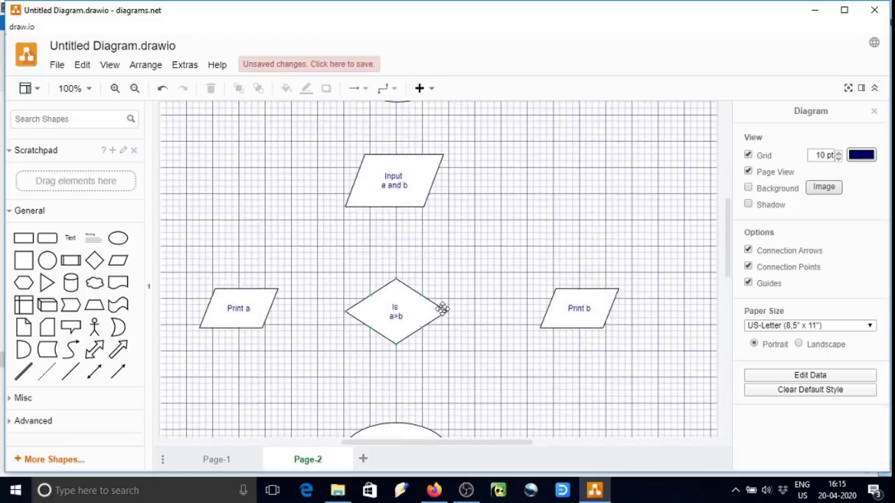
{"action": "scroll", "coordinate": [443, 309], "scroll_direction": "up", "scroll_amount": 2}
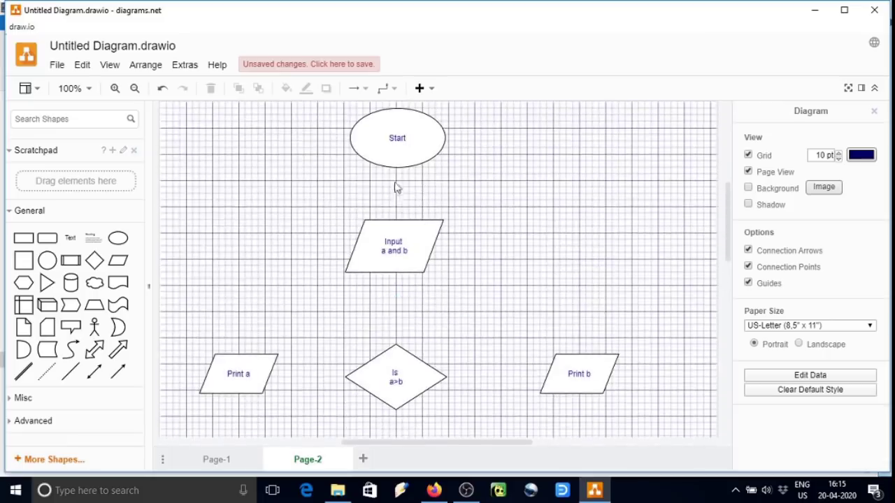
{"action": "left_click", "coordinate": [397, 147]}
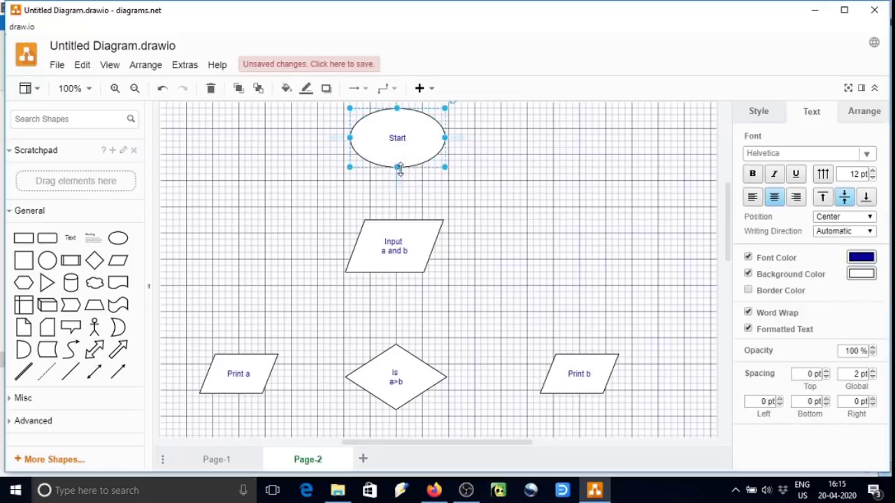
{"action": "left_click_drag", "start_coordinate": [399, 170], "coordinate": [408, 242]}
{"action": "left_click", "coordinate": [404, 240]}
{"action": "left_click", "coordinate": [483, 247]}
Draw an arrow from Input a and b down to the Is a>b diamond
{"action": "left_click", "coordinate": [419, 256]}
{"action": "left_click_drag", "start_coordinate": [395, 285], "coordinate": [413, 346]}
{"action": "scroll", "coordinate": [419, 335], "scroll_direction": "down", "scroll_amount": 2}
{"action": "left_click_drag", "start_coordinate": [411, 314], "coordinate": [402, 298]}
{"action": "left_click", "coordinate": [457, 273]}
{"action": "left_click", "coordinate": [402, 301]}
{"action": "left_click", "coordinate": [480, 255]}
{"action": "left_click", "coordinate": [411, 298]}
Connect the diamond to Print b on the right and Print a on the left
{"action": "left_click_drag", "start_coordinate": [456, 309], "coordinate": [544, 308]}
{"action": "left_click", "coordinate": [478, 350]}
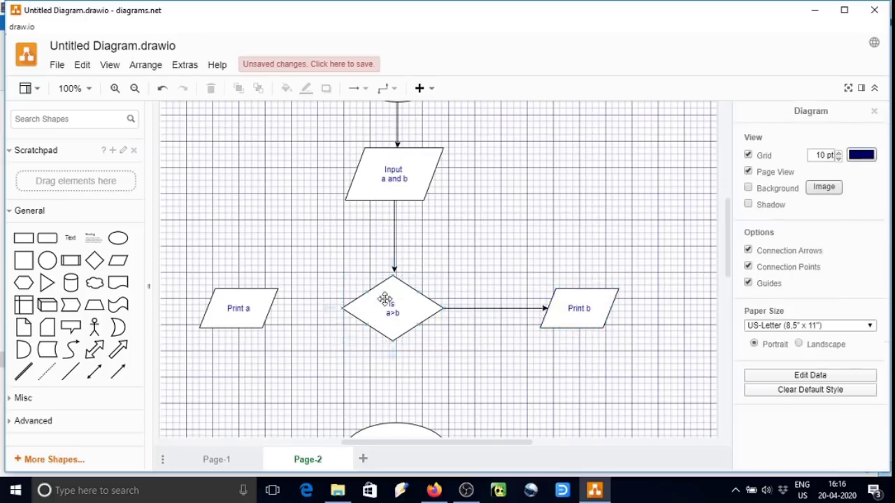
{"action": "left_click", "coordinate": [384, 301]}
{"action": "left_click_drag", "start_coordinate": [329, 310], "coordinate": [274, 312]}
{"action": "left_click", "coordinate": [308, 332]}
Draw an arrow from the Is a>b diamond down to the End ellipse
{"action": "left_click", "coordinate": [392, 309]}
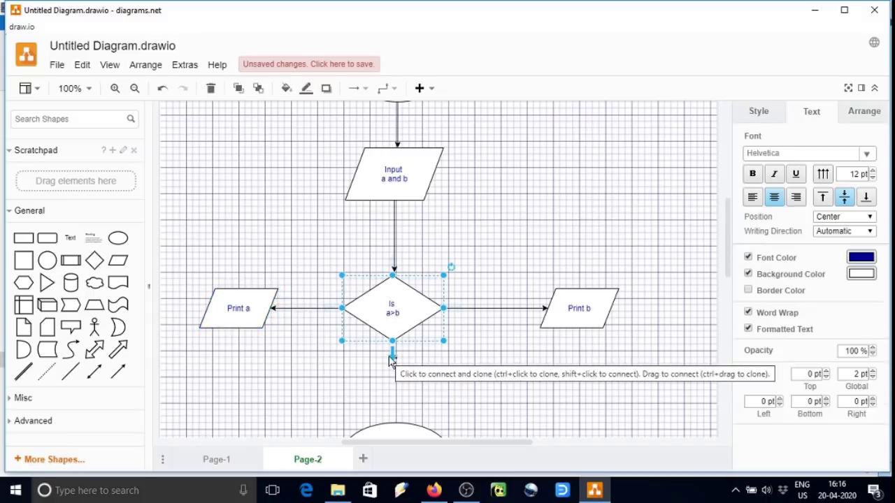
{"action": "scroll", "coordinate": [392, 360], "scroll_direction": "down", "scroll_amount": 2}
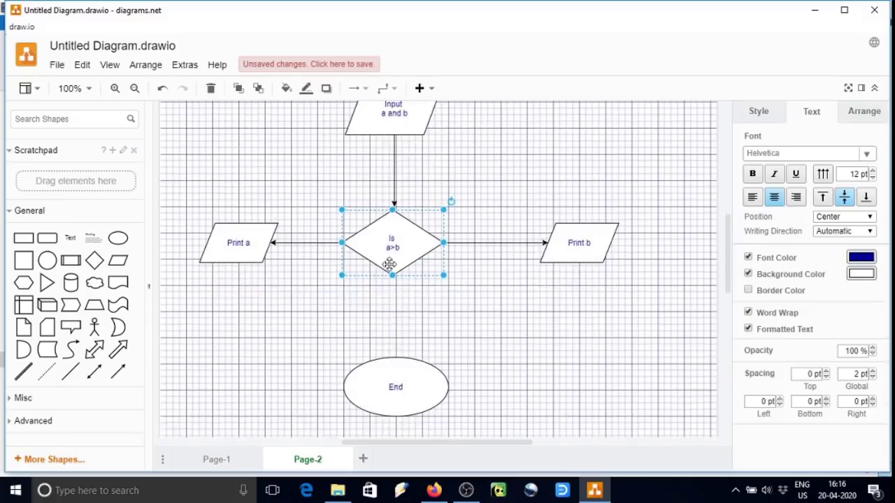
{"action": "left_click_drag", "start_coordinate": [394, 291], "coordinate": [392, 357]}
{"action": "left_click", "coordinate": [447, 336]}
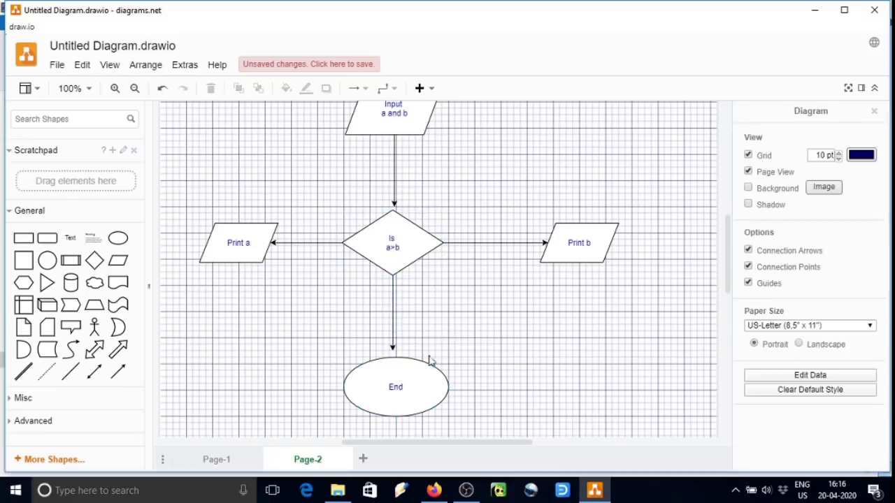
{"action": "left_click", "coordinate": [403, 378]}
{"action": "left_click", "coordinate": [489, 348]}
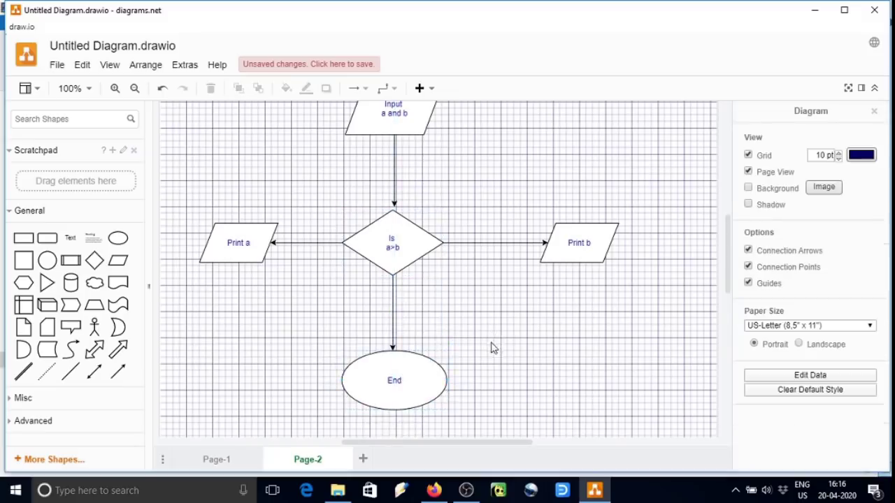
{"action": "scroll", "coordinate": [489, 349], "scroll_direction": "up", "scroll_amount": 3}
{"action": "scroll", "coordinate": [489, 348], "scroll_direction": "up", "scroll_amount": 5}
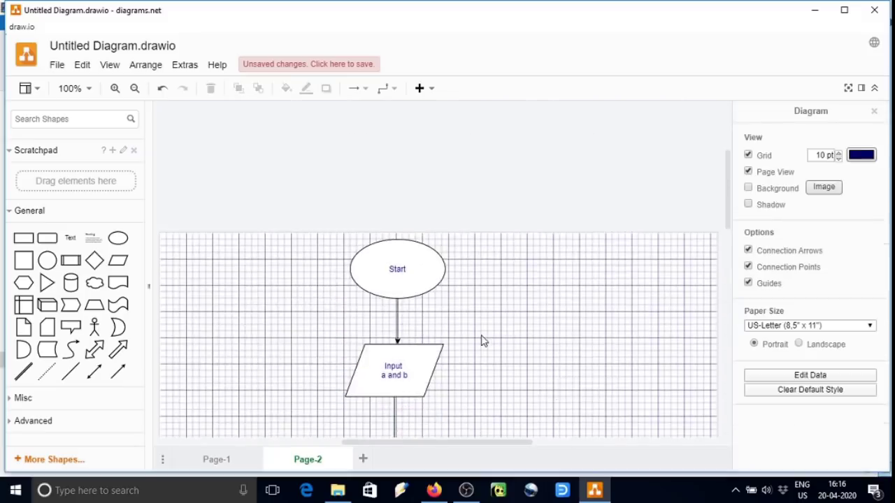
{"action": "scroll", "coordinate": [482, 341], "scroll_direction": "down", "scroll_amount": 4}
{"action": "left_click", "coordinate": [420, 143]}
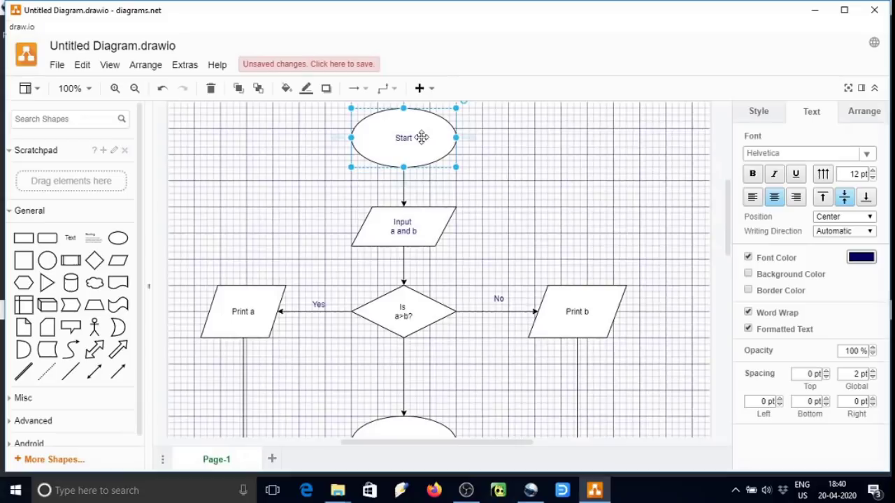
Fill Start light red, Input a and b light blue and the Is a>b? diamond green
{"action": "left_click", "coordinate": [759, 118]}
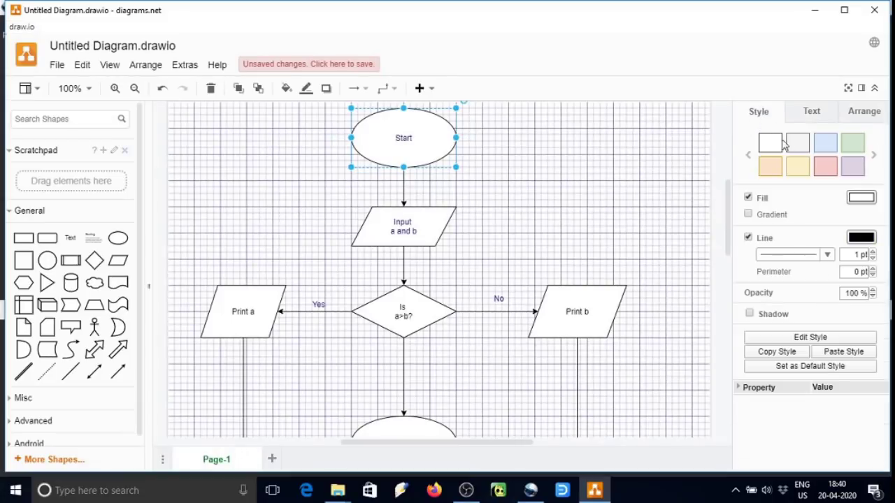
{"action": "left_click", "coordinate": [826, 167]}
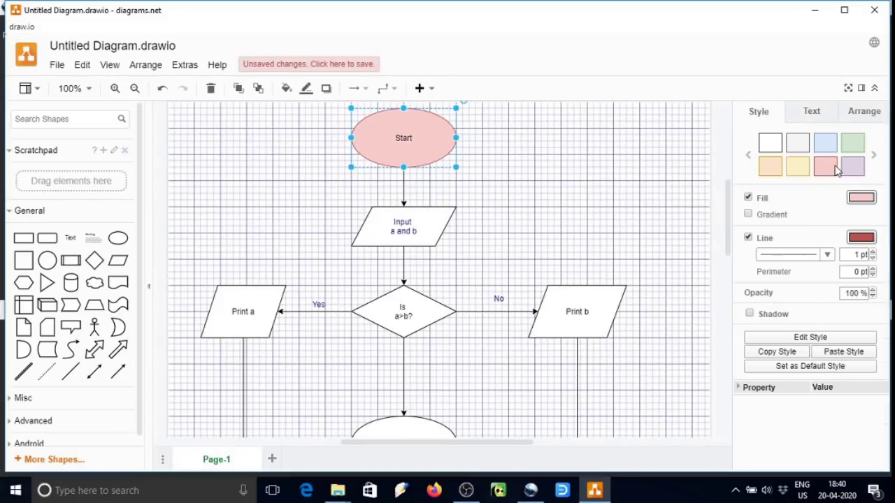
{"action": "left_click", "coordinate": [420, 217]}
{"action": "left_click", "coordinate": [826, 143]}
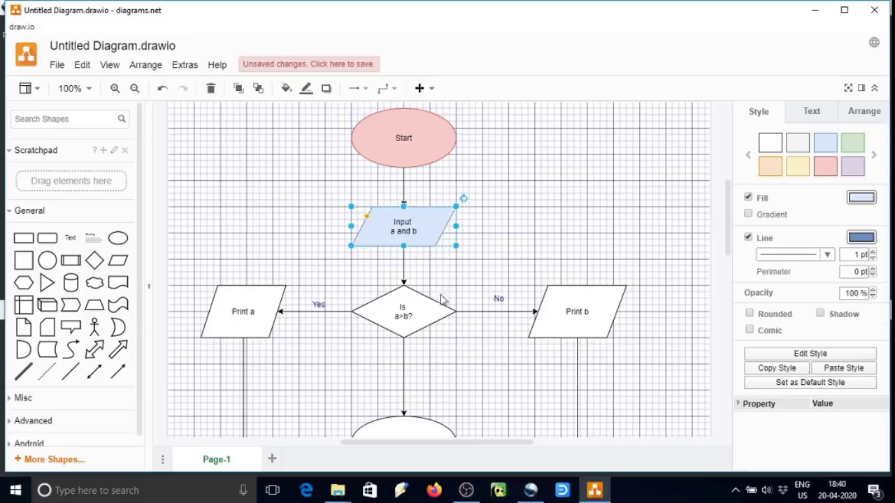
{"action": "left_click", "coordinate": [414, 308]}
{"action": "left_click", "coordinate": [855, 147]}
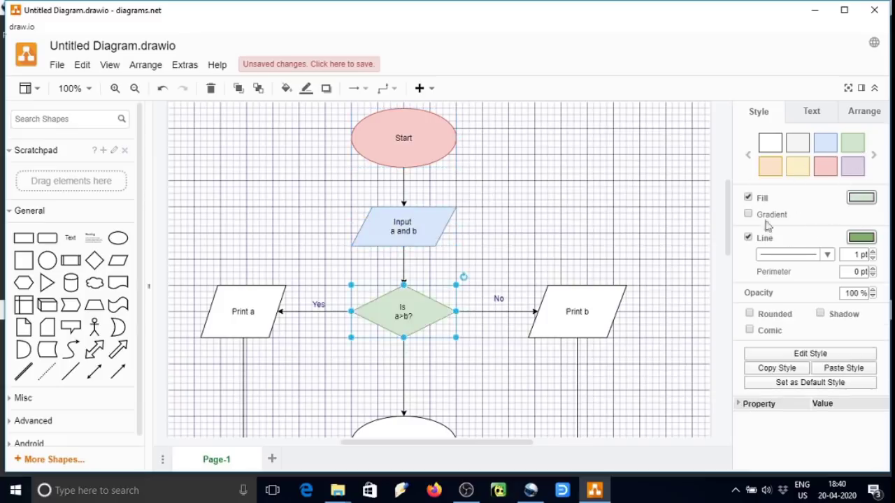
Fill Print b purple, End magenta from the brighter swatches, and Print a green
{"action": "left_click", "coordinate": [586, 309]}
{"action": "left_click", "coordinate": [861, 172]}
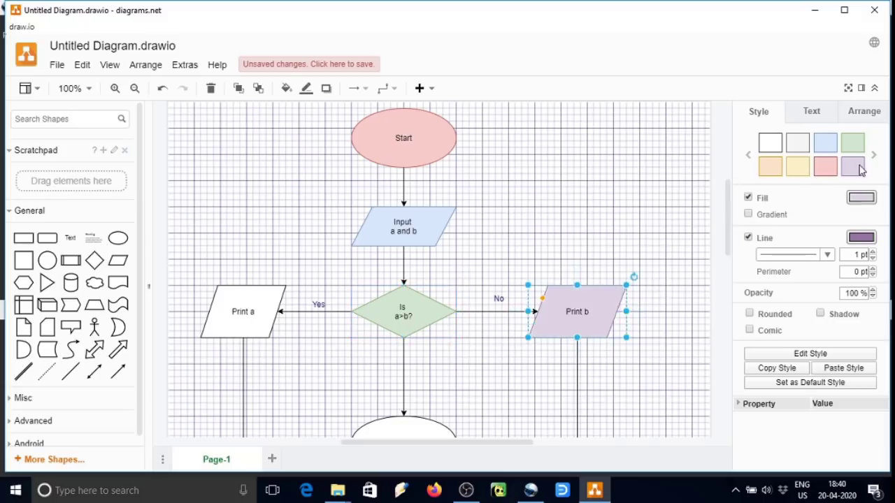
{"action": "scroll", "coordinate": [399, 404], "scroll_direction": "down", "scroll_amount": 5}
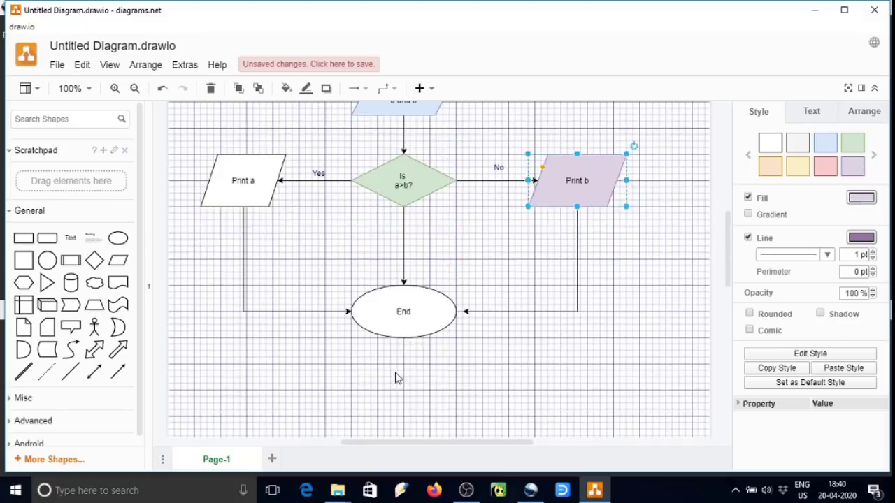
{"action": "left_click", "coordinate": [396, 374]}
{"action": "left_click", "coordinate": [401, 318]}
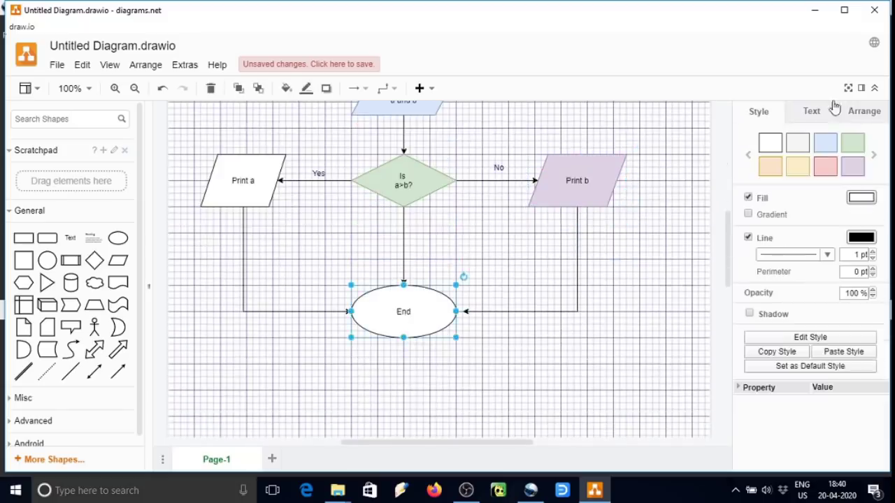
{"action": "left_click", "coordinate": [874, 154]}
{"action": "left_click", "coordinate": [825, 167]}
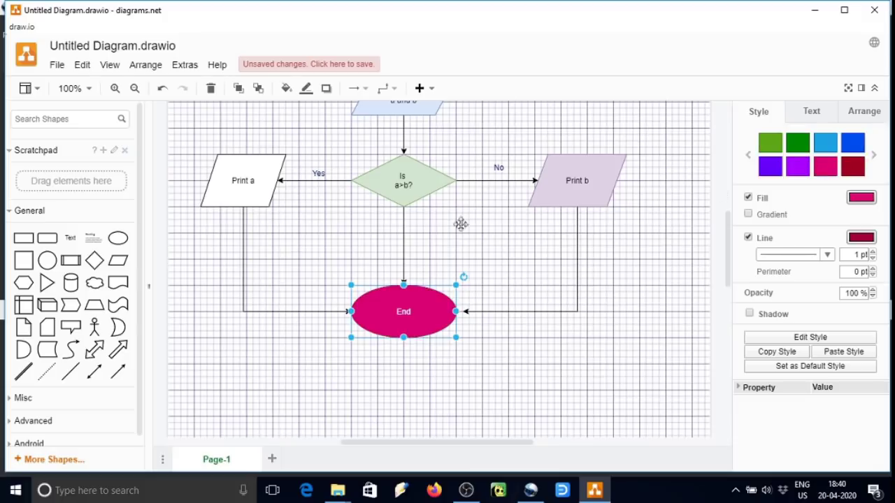
{"action": "left_click", "coordinate": [256, 187]}
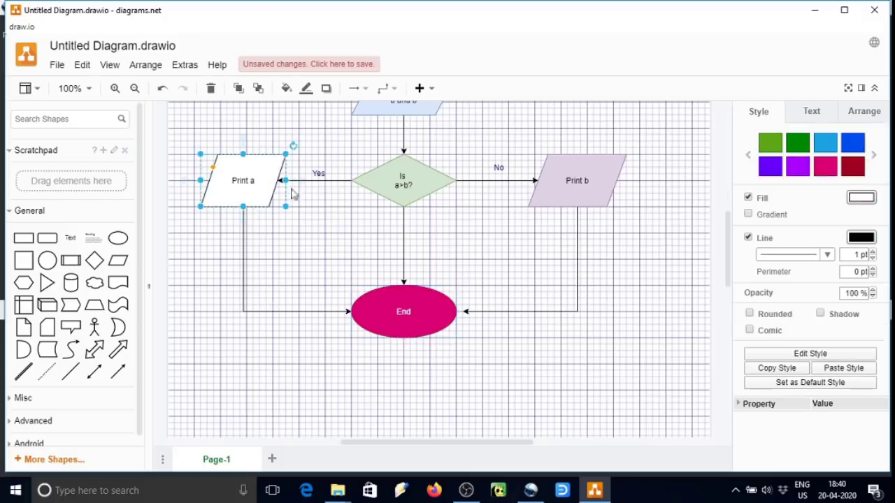
{"action": "left_click", "coordinate": [771, 145]}
Make the Print b-to-End arrow a solid blue line 2 pt wide
{"action": "left_click", "coordinate": [644, 334]}
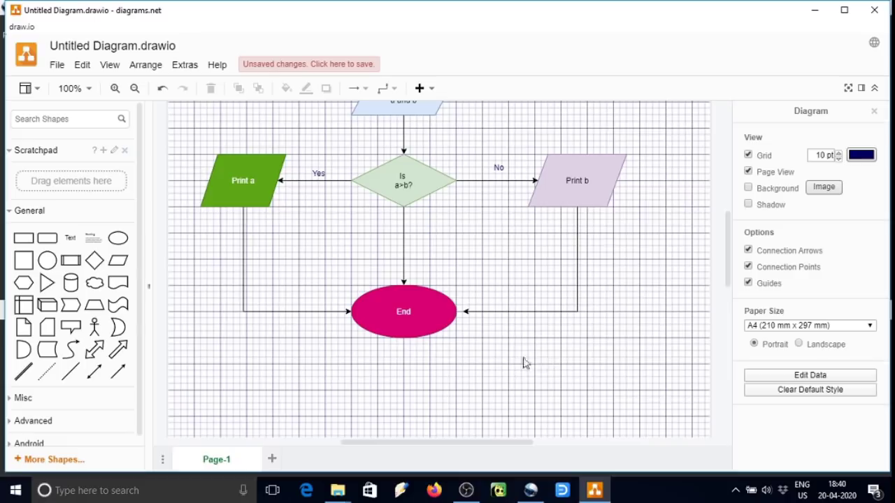
{"action": "left_click", "coordinate": [547, 312]}
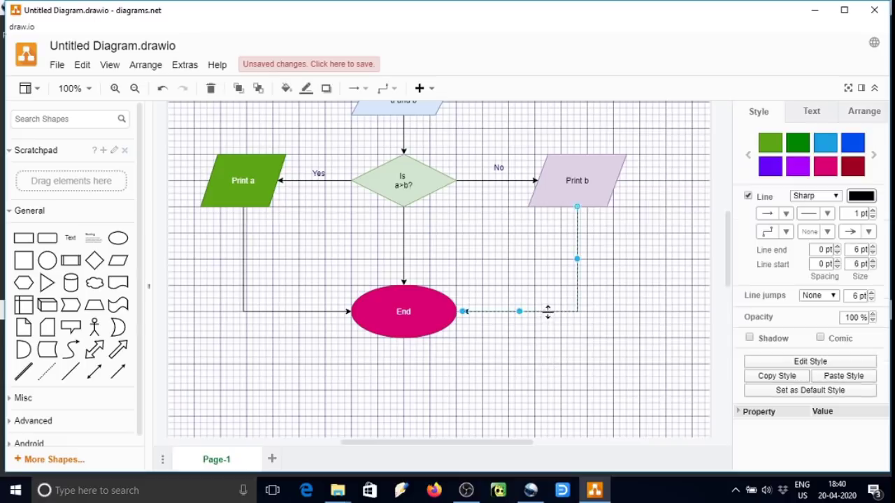
{"action": "left_click", "coordinate": [828, 148]}
{"action": "left_click", "coordinate": [608, 326]}
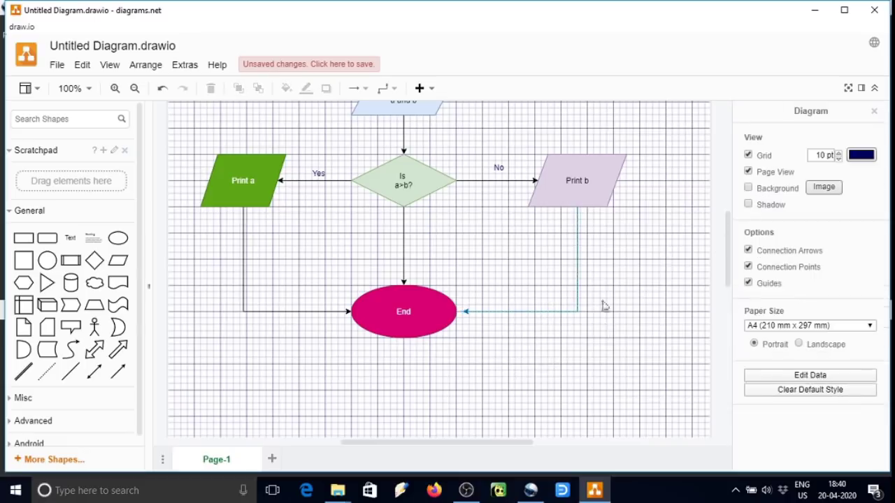
{"action": "left_click", "coordinate": [576, 253]}
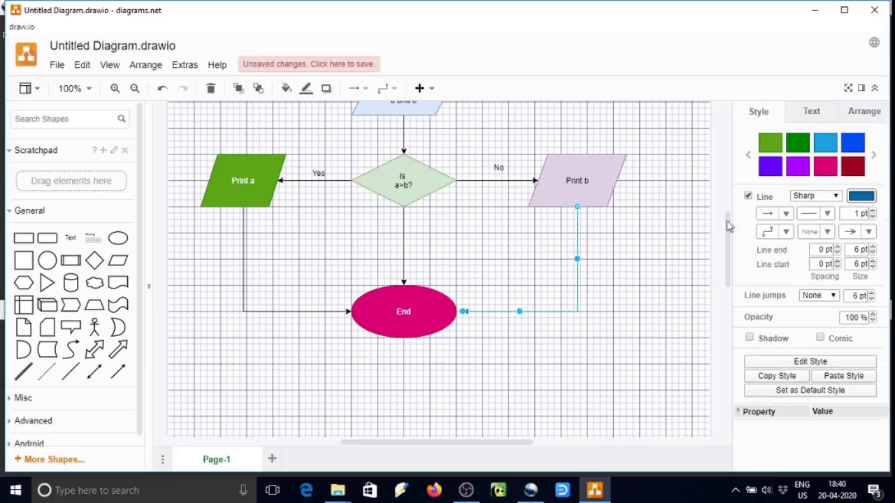
{"action": "left_click", "coordinate": [826, 214]}
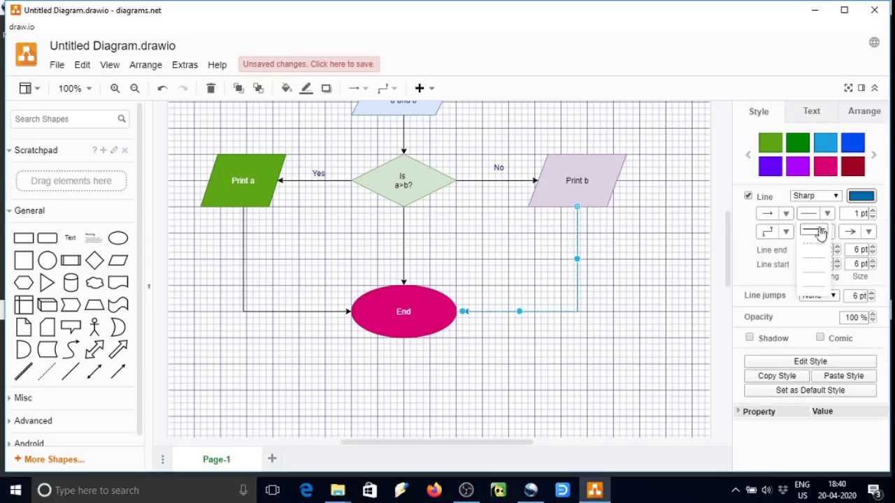
{"action": "left_click", "coordinate": [819, 233]}
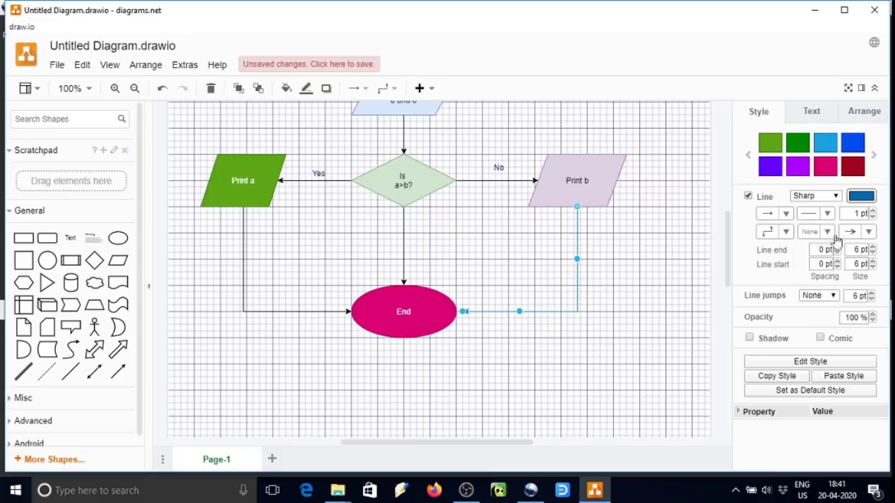
{"action": "left_click", "coordinate": [872, 210]}
{"action": "left_click", "coordinate": [872, 210]}
{"action": "left_click", "coordinate": [872, 210]}
{"action": "left_click", "coordinate": [872, 210]}
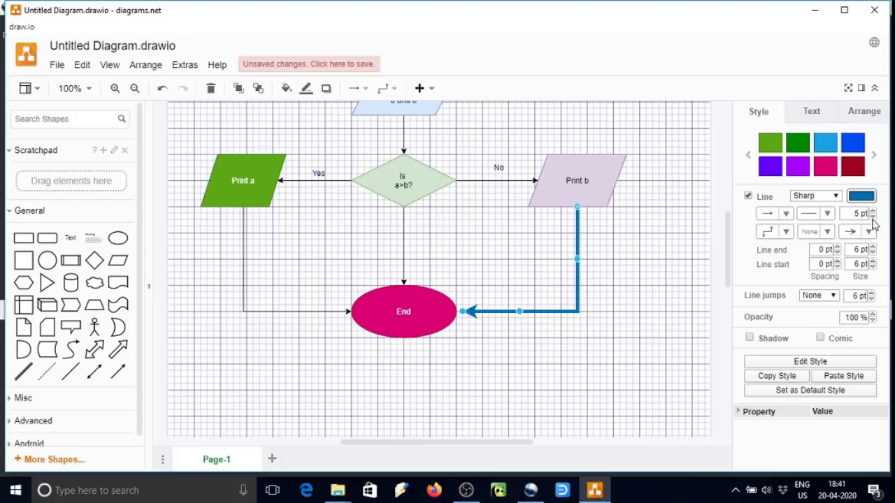
{"action": "left_click", "coordinate": [872, 218]}
{"action": "left_click", "coordinate": [872, 217]}
{"action": "left_click", "coordinate": [872, 218]}
Thicken the purple decision-to-End connector to 3 pt
{"action": "left_click", "coordinate": [661, 295]}
{"action": "left_click", "coordinate": [404, 246]}
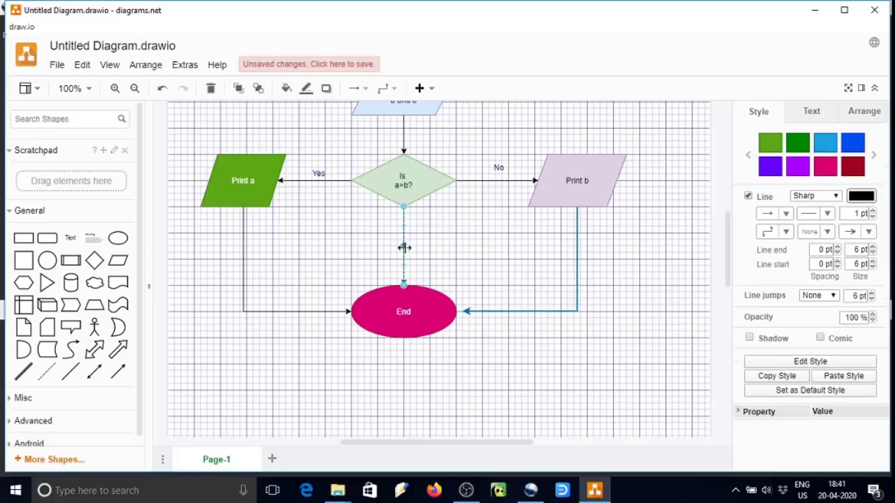
{"action": "left_click", "coordinate": [872, 211]}
{"action": "left_click", "coordinate": [872, 211]}
{"action": "left_click", "coordinate": [543, 350]}
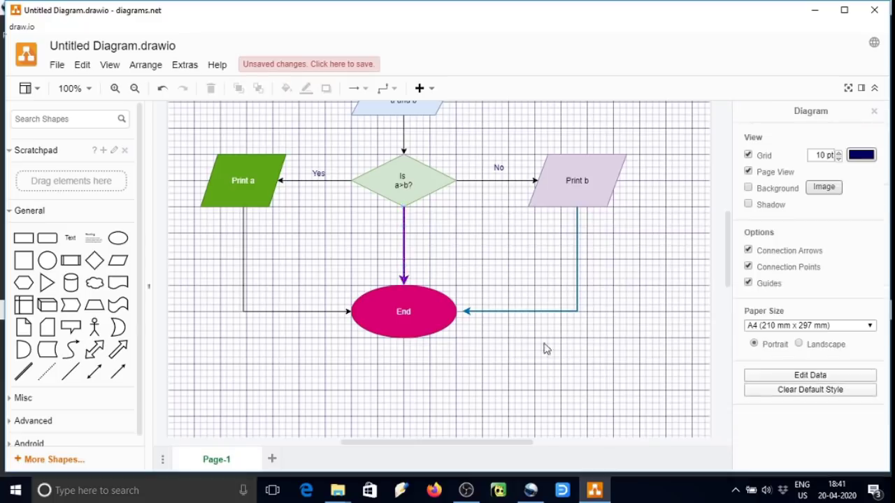
Make the Input-to-decision connector green and 3 pt wide
{"action": "scroll", "coordinate": [511, 333], "scroll_direction": "up", "scroll_amount": 2}
{"action": "left_click", "coordinate": [402, 267]}
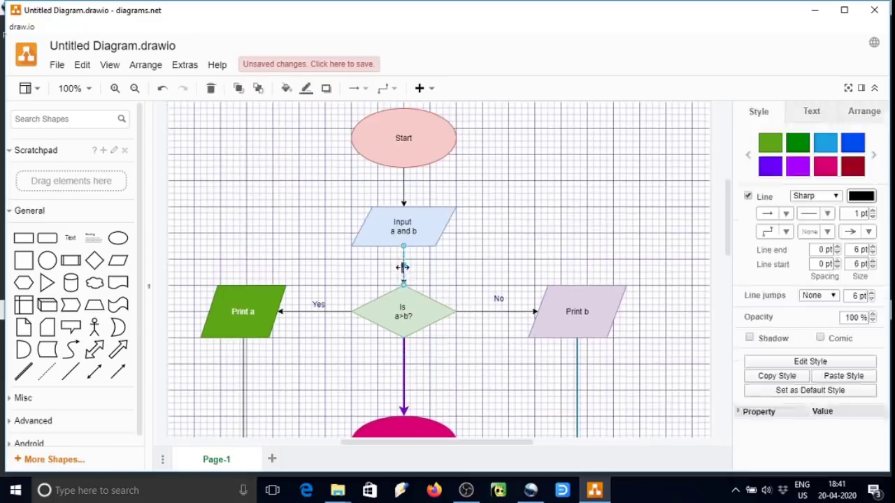
{"action": "left_click", "coordinate": [872, 211]}
{"action": "left_click", "coordinate": [872, 211]}
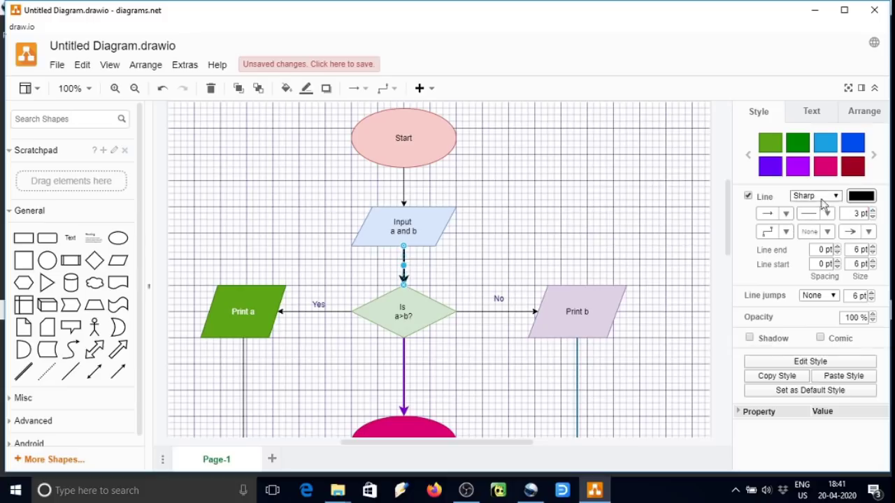
{"action": "left_click", "coordinate": [772, 149]}
{"action": "left_click", "coordinate": [664, 218]}
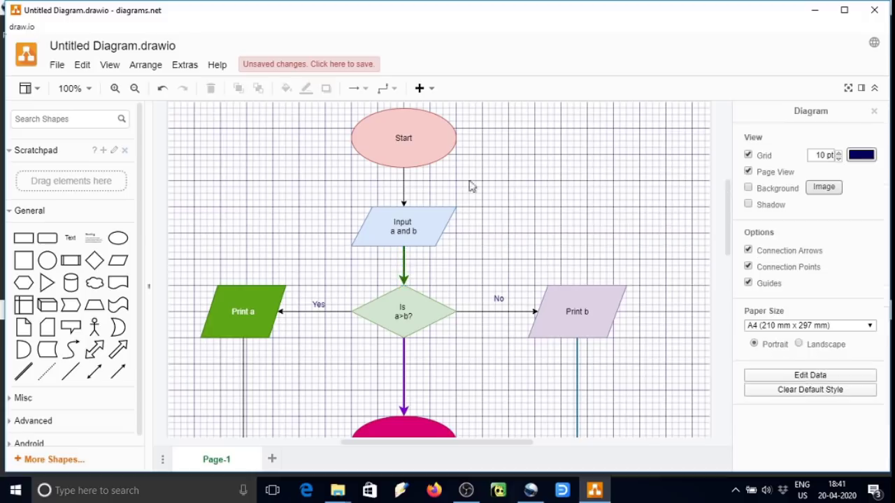
Colour the Start-to-Input connector light blue at 2 pt width
{"action": "left_click", "coordinate": [403, 182]}
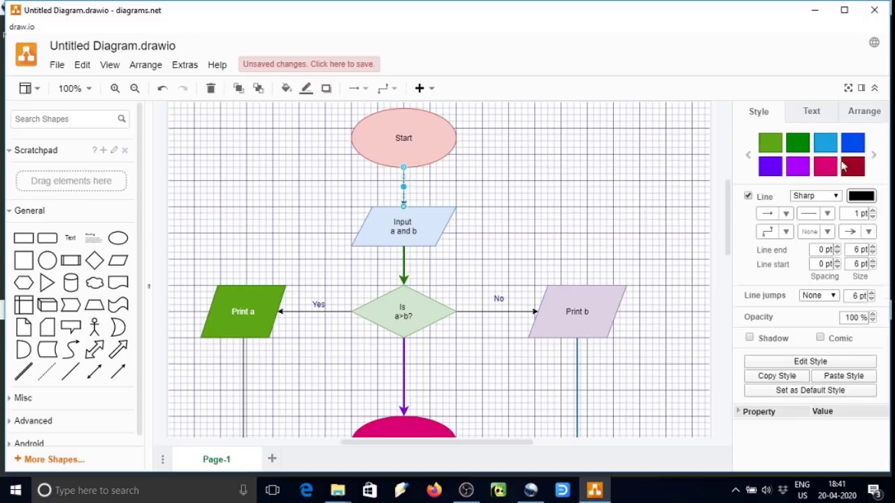
{"action": "left_click", "coordinate": [833, 151]}
{"action": "left_click", "coordinate": [872, 210]}
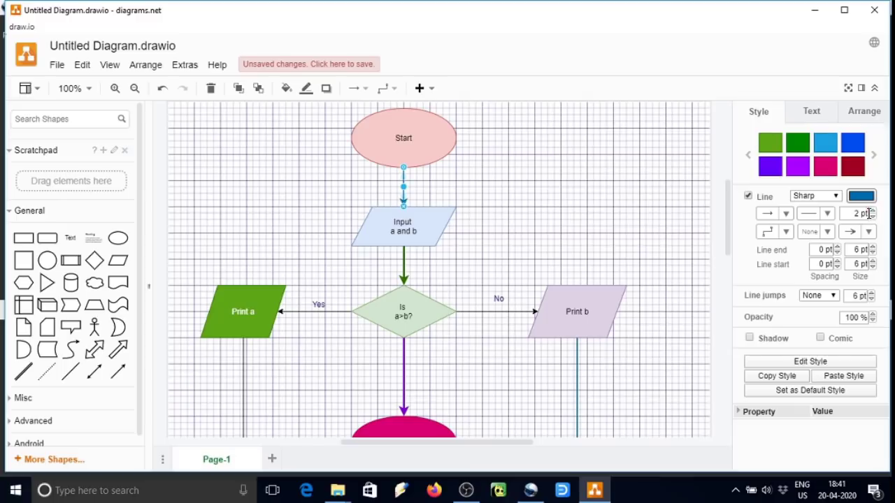
{"action": "left_click", "coordinate": [572, 245]}
Colour the Print a-to-End connector dark slate blue
{"action": "scroll", "coordinate": [321, 267], "scroll_direction": "down", "scroll_amount": 3}
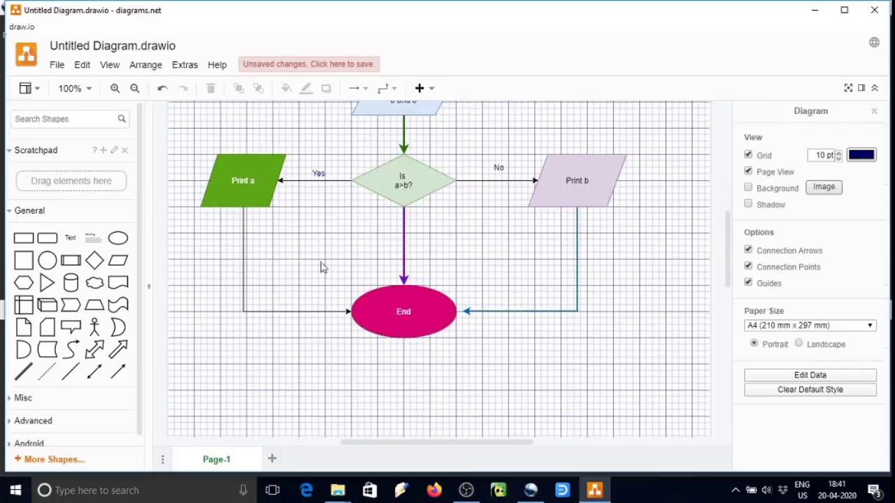
{"action": "left_click", "coordinate": [242, 263]}
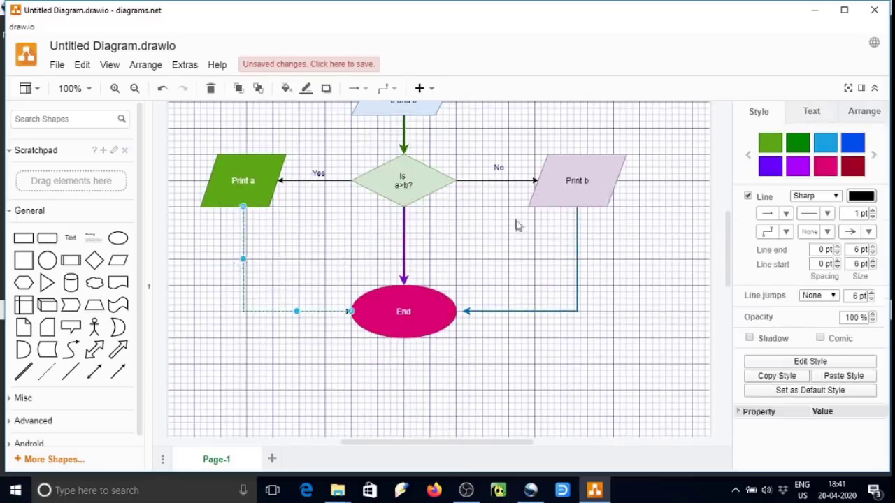
{"action": "left_click", "coordinate": [876, 155]}
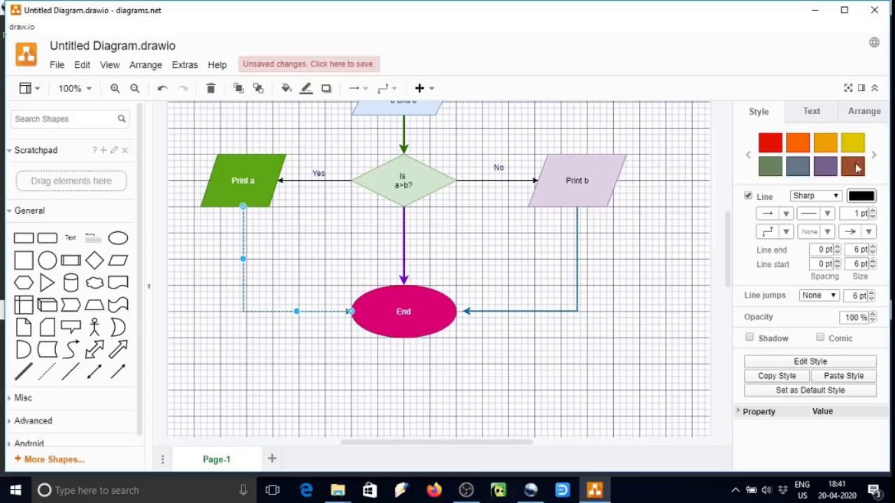
{"action": "left_click", "coordinate": [772, 167]}
{"action": "left_click", "coordinate": [607, 254]}
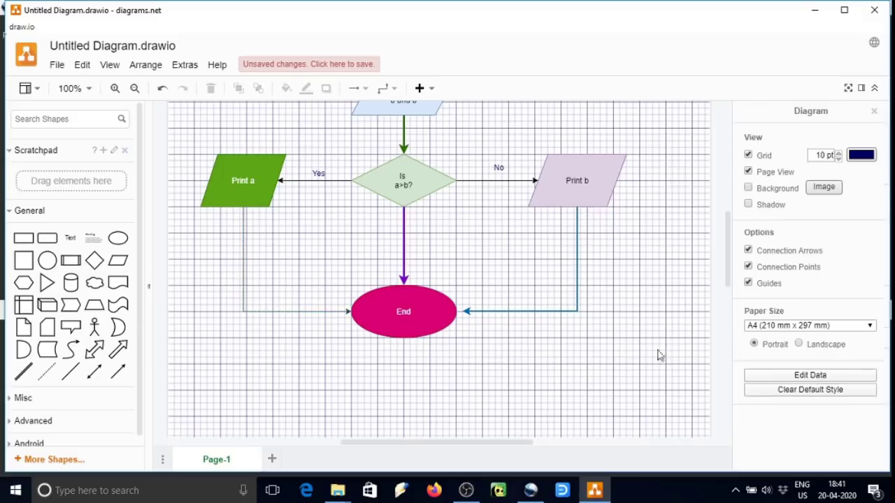
{"action": "left_click", "coordinate": [256, 312]}
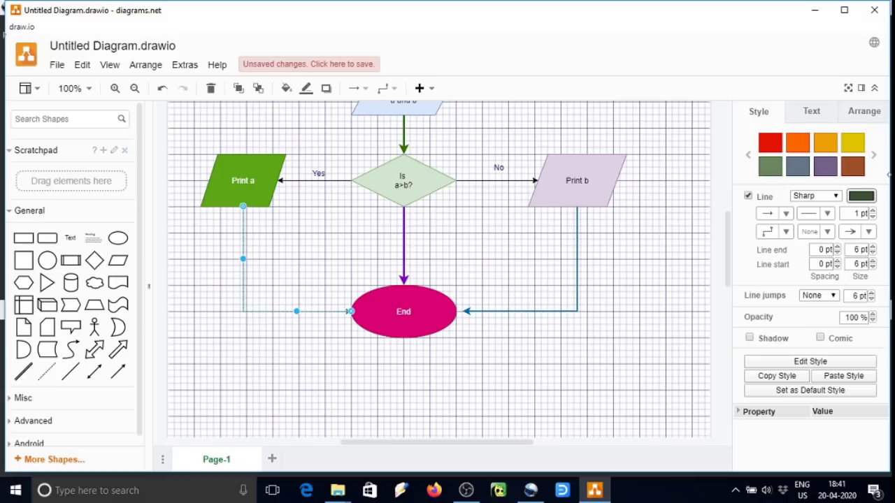
{"action": "left_click", "coordinate": [811, 171]}
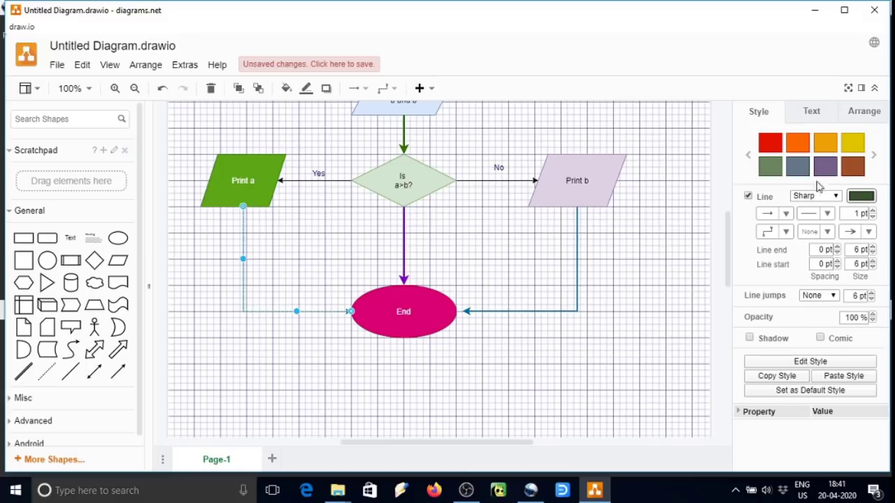
Set the Print a-to-End connector's line width to 3 pt
{"action": "left_click", "coordinate": [872, 210]}
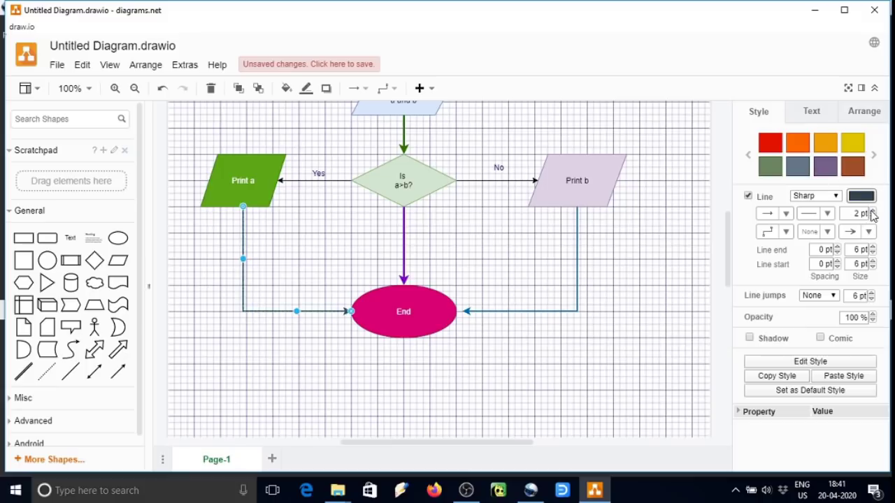
{"action": "left_click", "coordinate": [698, 374]}
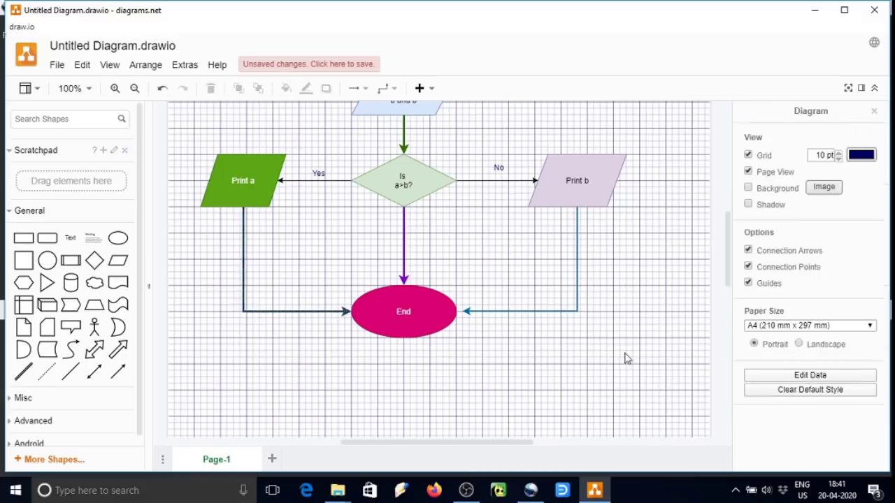
{"action": "left_click", "coordinate": [292, 311]}
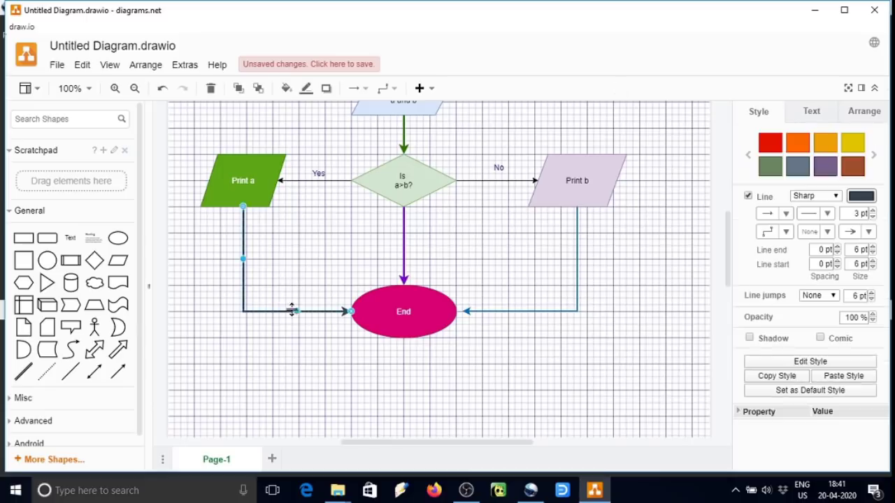
{"action": "left_click", "coordinate": [874, 217]}
{"action": "left_click", "coordinate": [683, 310]}
{"action": "scroll", "coordinate": [682, 308], "scroll_direction": "up", "scroll_amount": 3}
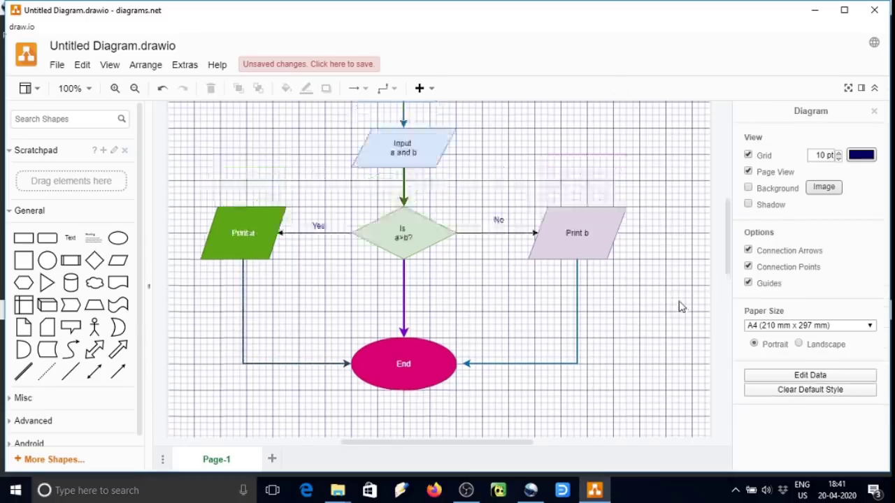
{"action": "scroll", "coordinate": [650, 290], "scroll_direction": "down", "scroll_amount": 1}
{"action": "scroll", "coordinate": [650, 289], "scroll_direction": "up", "scroll_amount": 3}
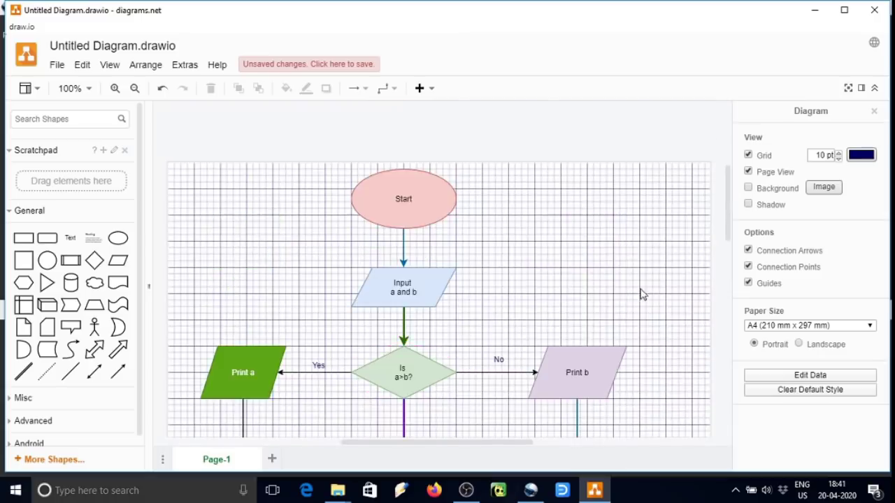
{"action": "scroll", "coordinate": [555, 318], "scroll_direction": "down", "scroll_amount": 3}
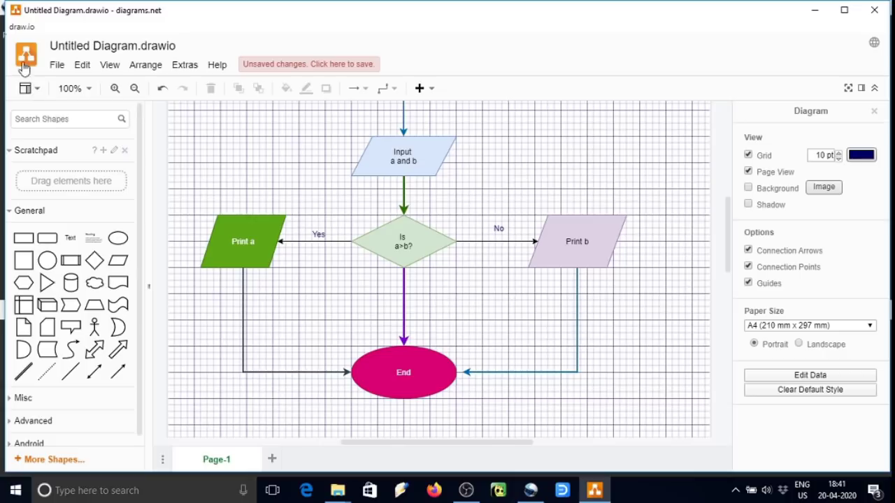
Try a PDF export with crop-to-diagram turned off, then cancel it
{"action": "left_click", "coordinate": [58, 66]}
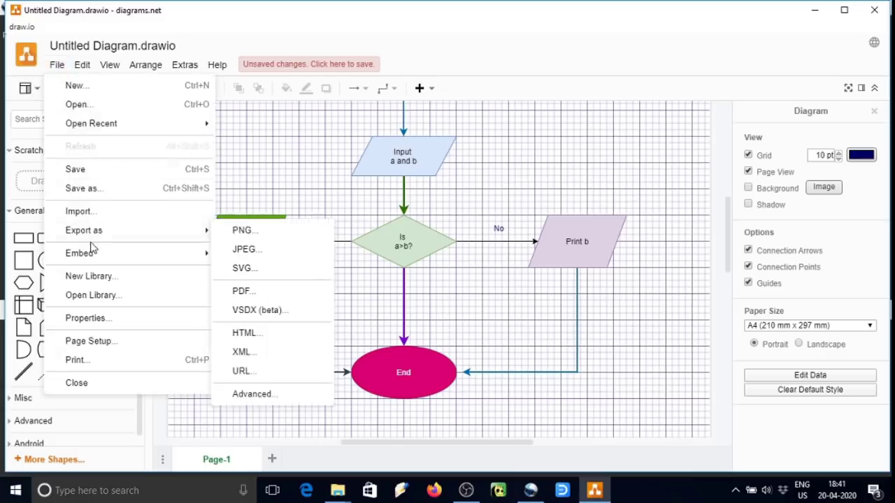
{"action": "mouse_move", "coordinate": [98, 237]}
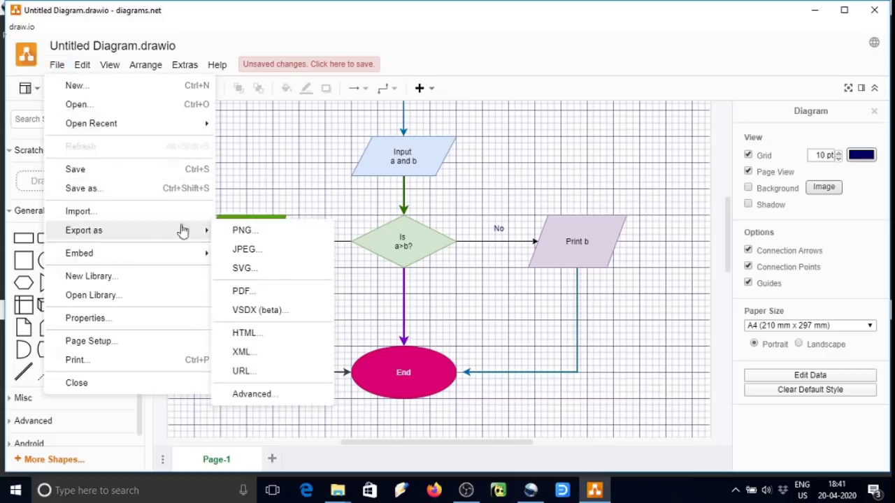
{"action": "left_click", "coordinate": [242, 291]}
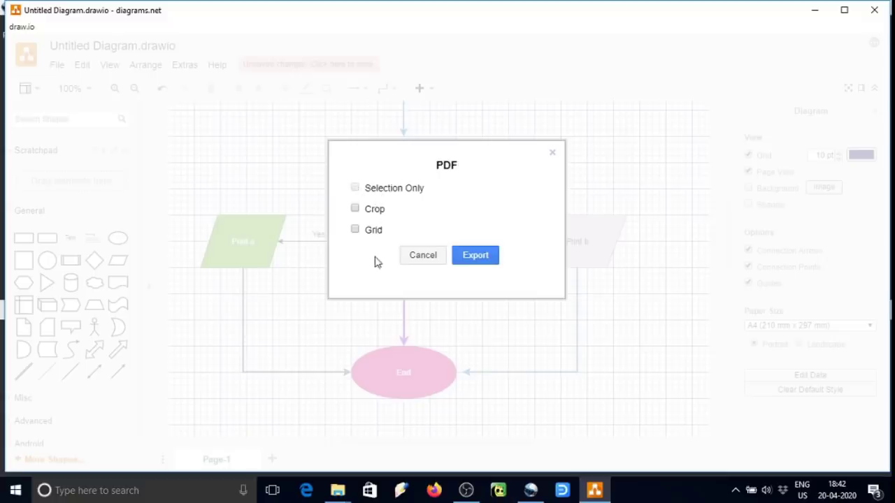
{"action": "left_click", "coordinate": [355, 210]}
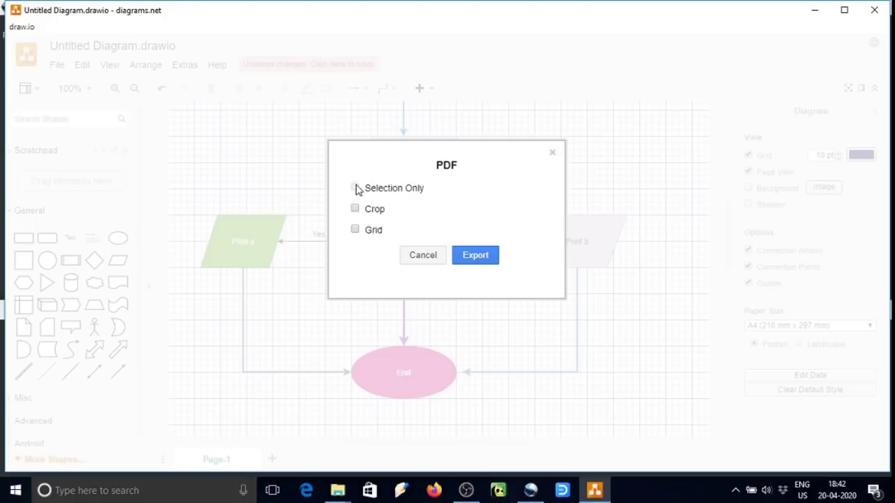
{"action": "left_click", "coordinate": [420, 256]}
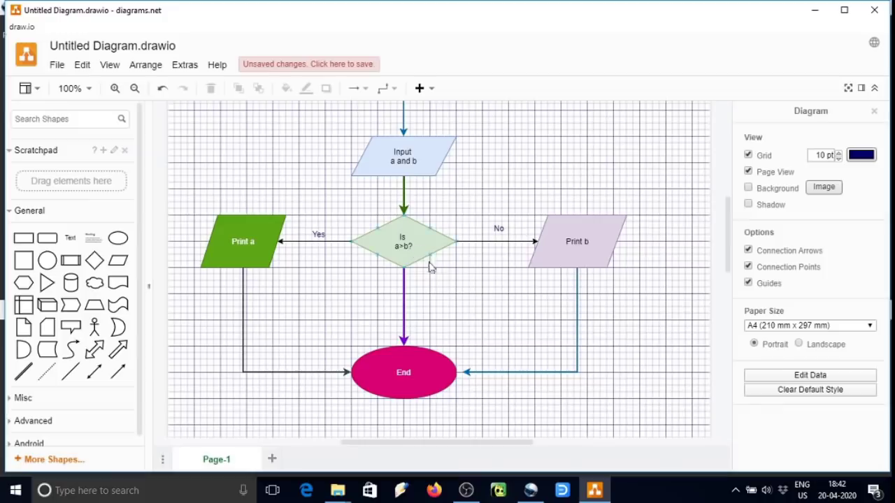
Export the flowchart as a PDF using the suggested Diagram-Page name, saved to the Desktop
{"action": "left_click", "coordinate": [58, 65]}
{"action": "mouse_move", "coordinate": [98, 238]}
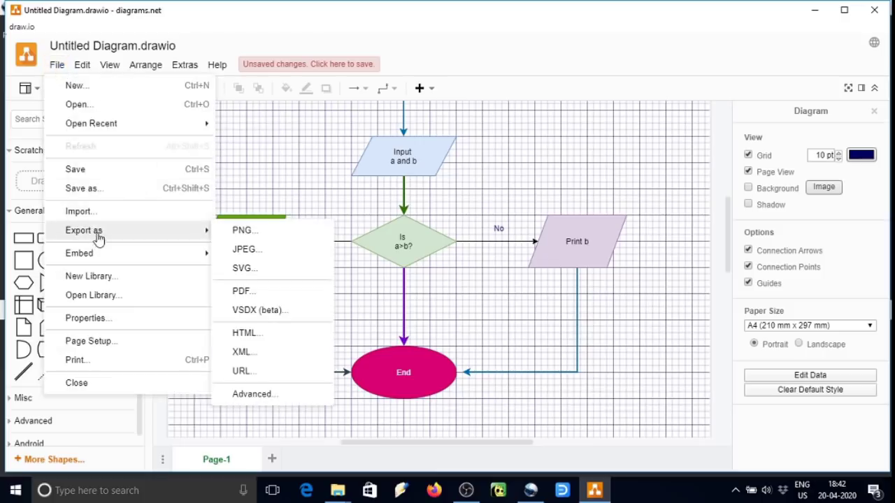
{"action": "left_click", "coordinate": [245, 292]}
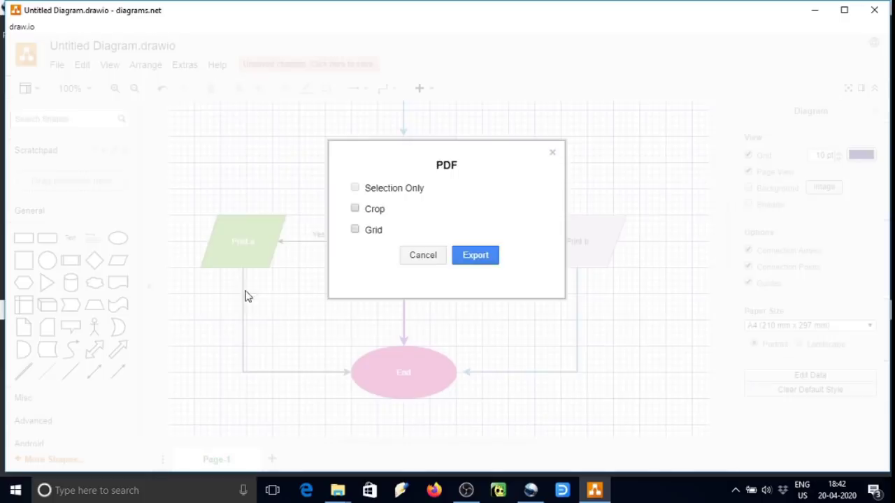
{"action": "left_click", "coordinate": [470, 257]}
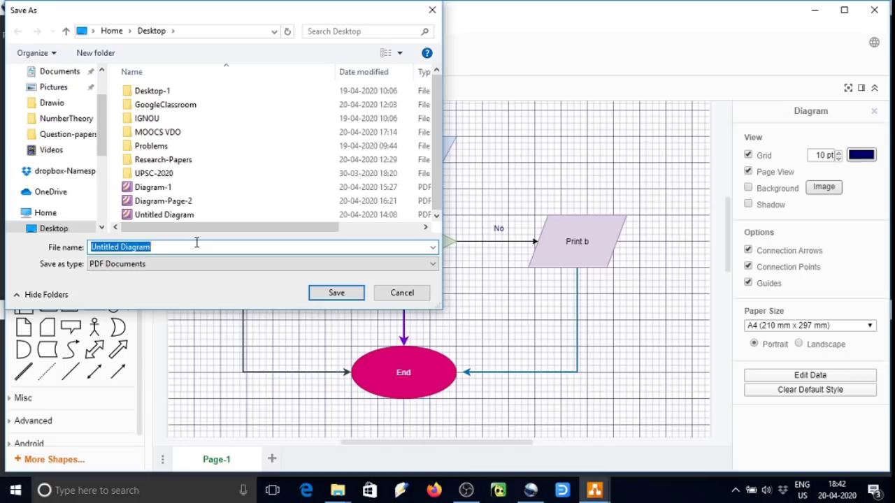
{"action": "type", "text": "di"}
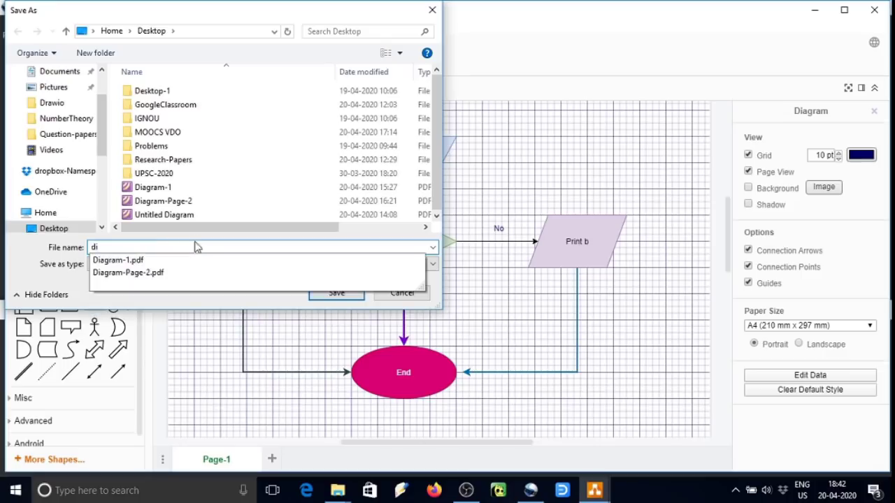
{"action": "key", "text": "Down"}
{"action": "key", "text": "Down"}
{"action": "key", "text": "Return"}
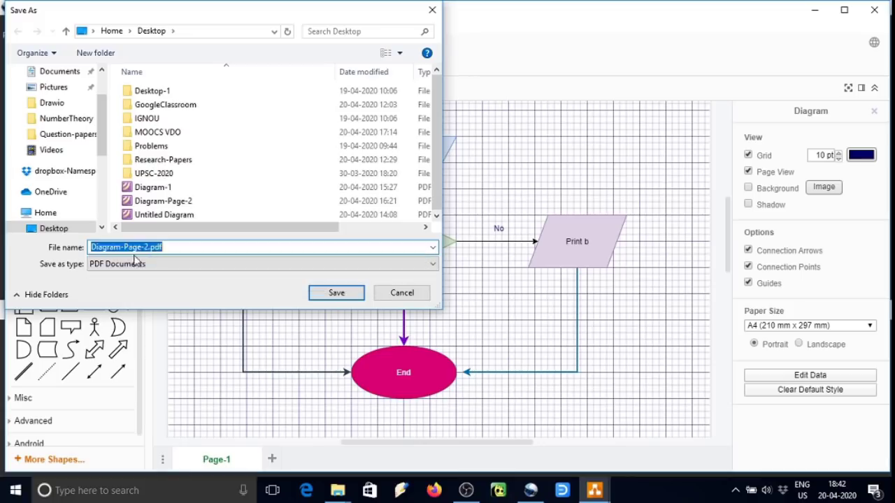
{"action": "left_click", "coordinate": [158, 251]}
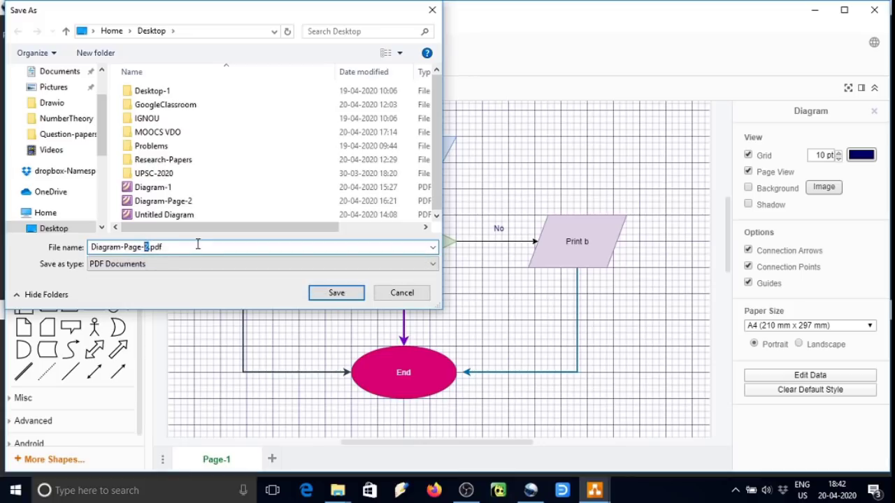
{"action": "left_click", "coordinate": [311, 293]}
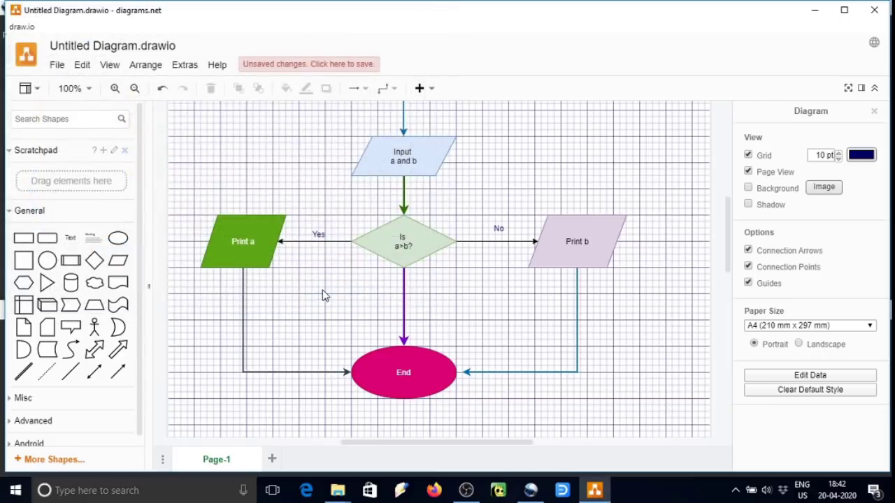
Open Diagram-Page-3.pdf from the desktop in Foxit Phantom, scroll through it, then close it
{"action": "left_click", "coordinate": [819, 9]}
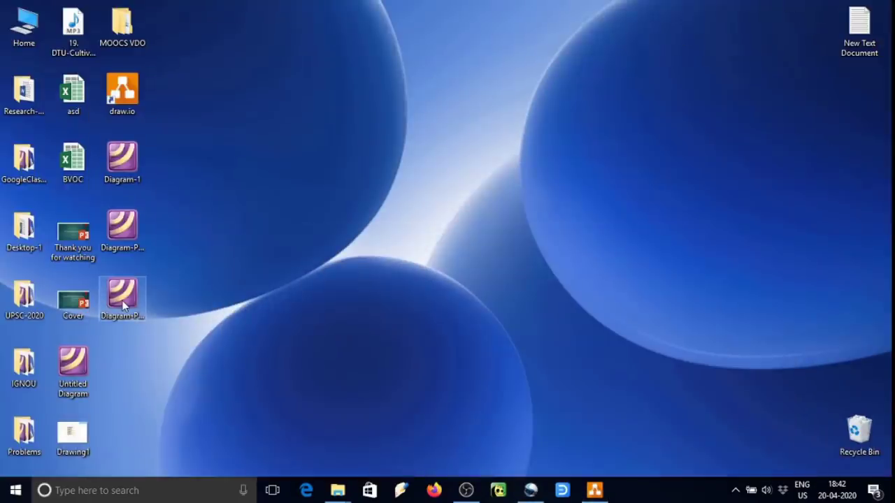
{"action": "left_click", "coordinate": [123, 306]}
{"action": "left_click", "coordinate": [246, 311]}
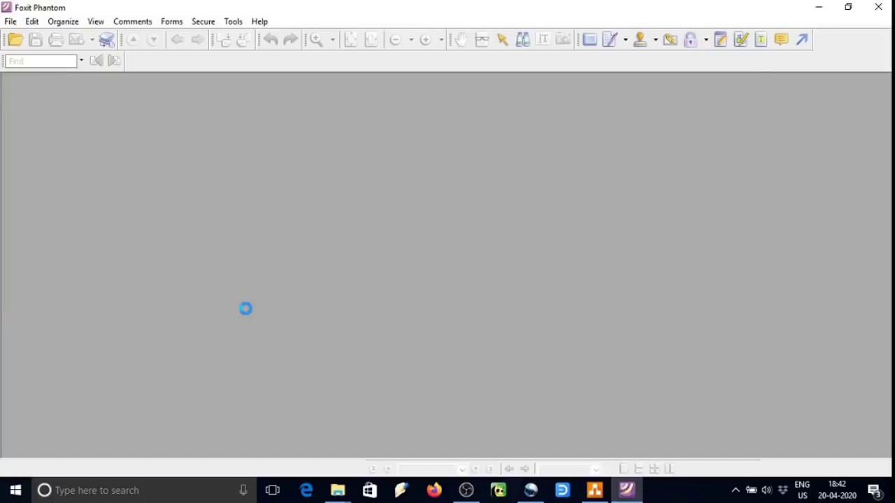
{"action": "scroll", "coordinate": [245, 314], "scroll_direction": "down", "scroll_amount": 10}
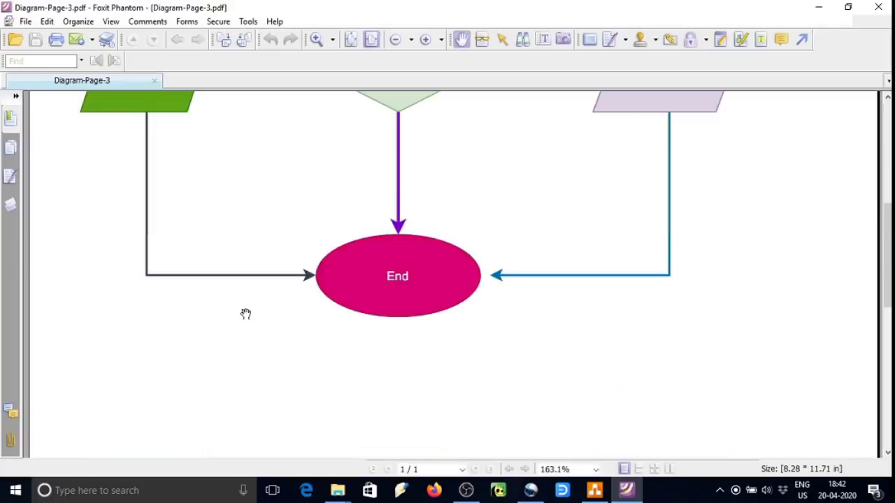
{"action": "scroll", "coordinate": [246, 314], "scroll_direction": "up", "scroll_amount": 5}
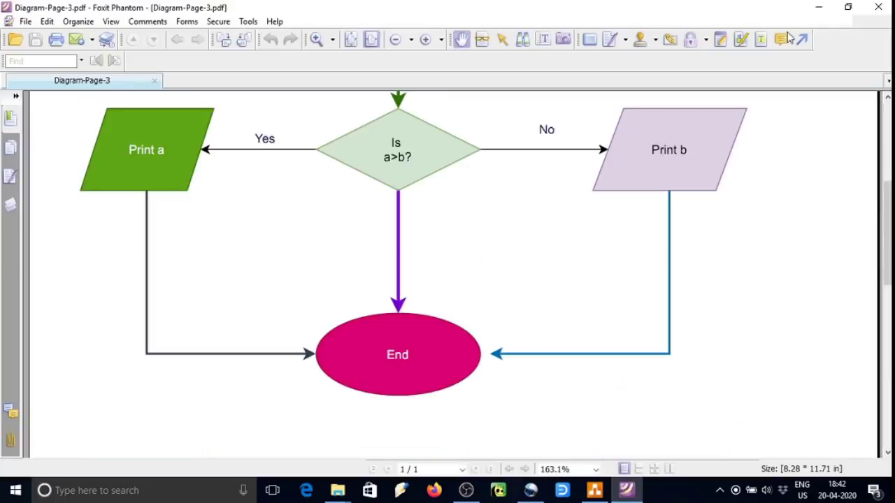
{"action": "left_click", "coordinate": [880, 7]}
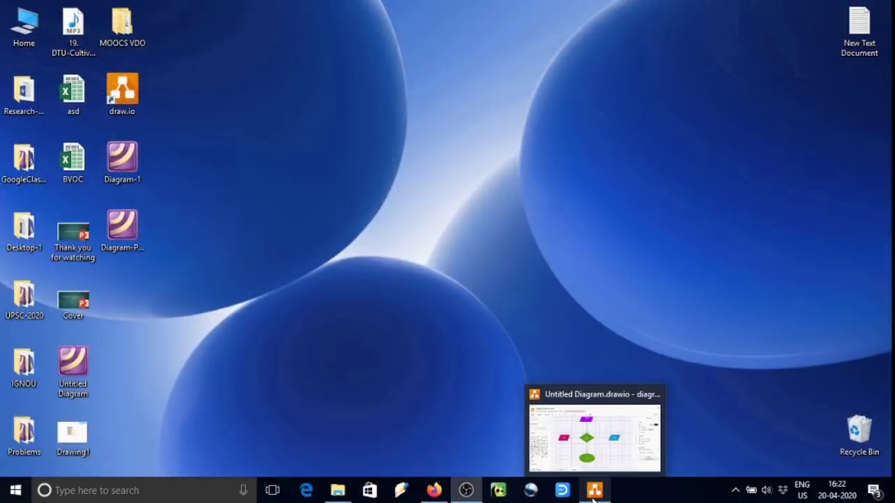
Add a new Page-3 and place a green rectangle on it
{"action": "left_click", "coordinate": [593, 493]}
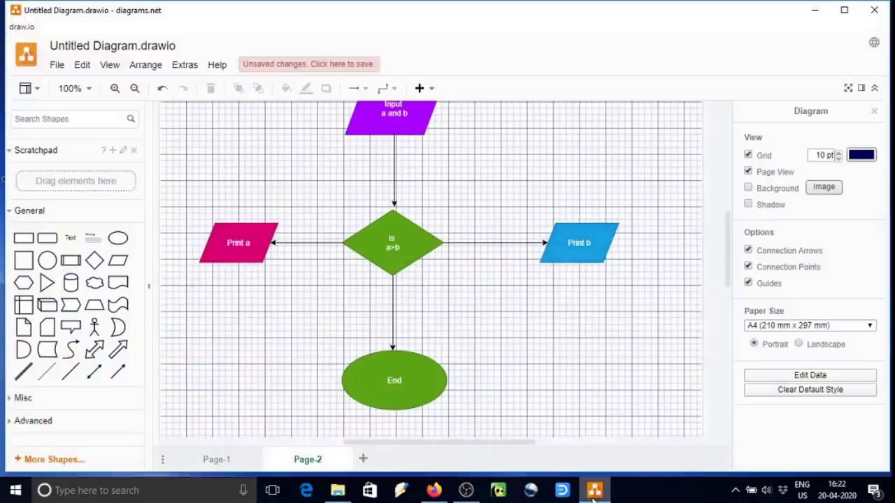
{"action": "left_click", "coordinate": [363, 459]}
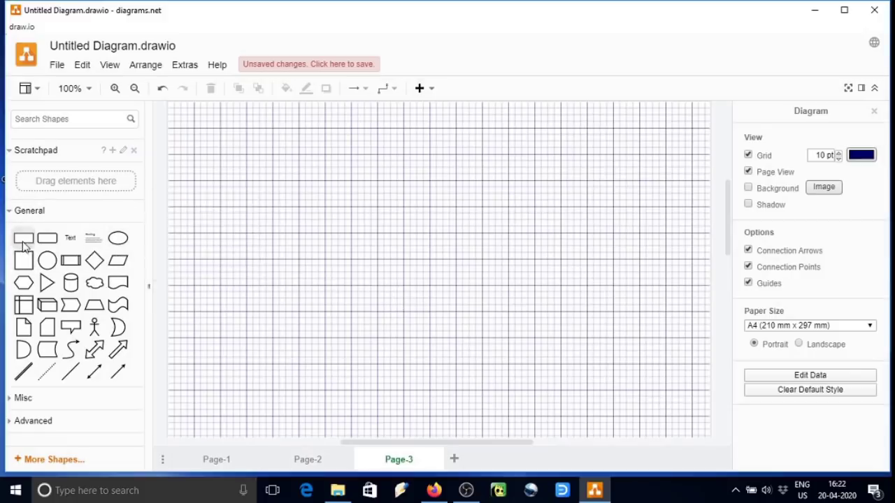
{"action": "left_click_drag", "start_coordinate": [26, 241], "coordinate": [428, 210]}
{"action": "left_click", "coordinate": [581, 249]}
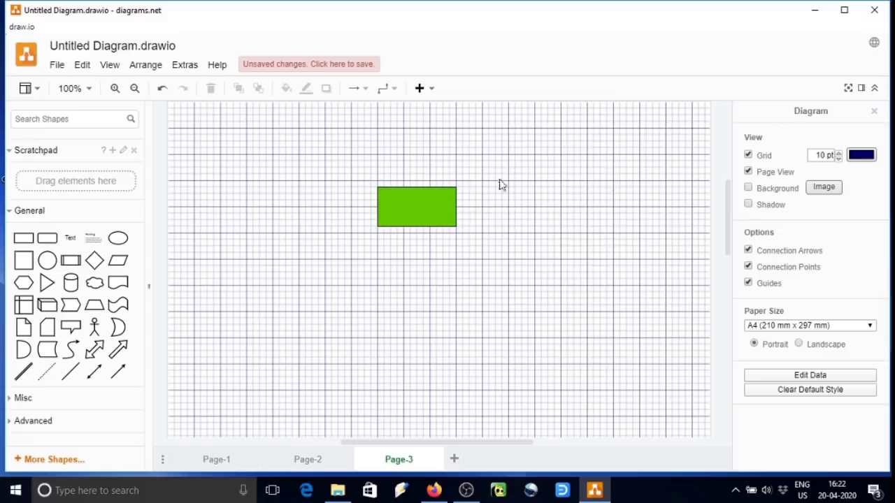
{"action": "left_click", "coordinate": [411, 201]}
Replace the rectangle's label with the LaTeX text \(\beta\)
{"action": "double_click", "coordinate": [413, 204]}
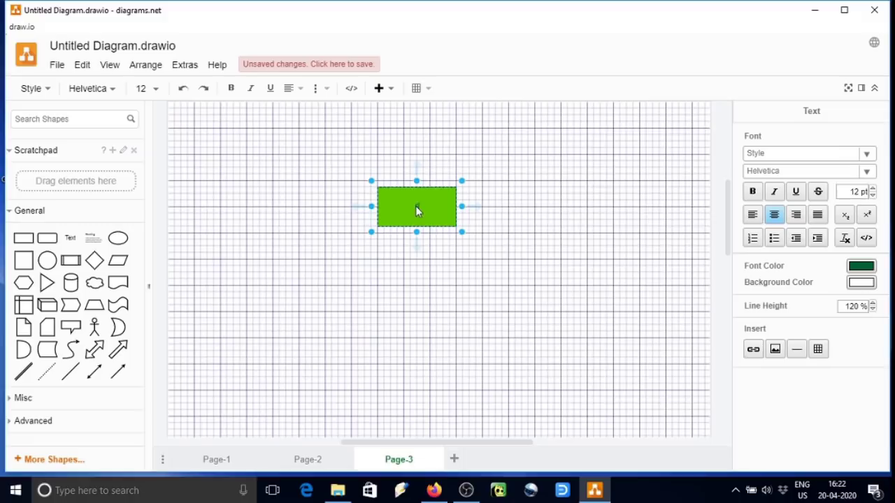
{"action": "type", "text": "ssss"}
{"action": "left_click", "coordinate": [440, 278]}
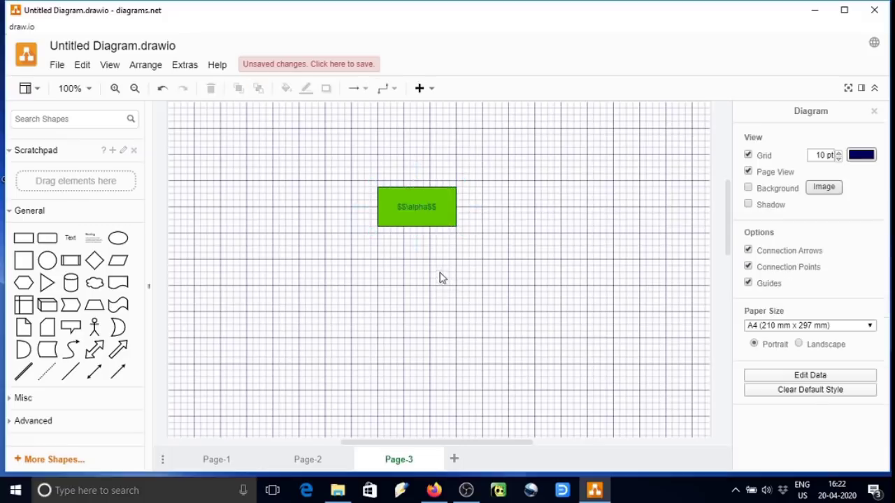
{"action": "left_click", "coordinate": [427, 214]}
{"action": "left_click", "coordinate": [489, 270]}
{"action": "double_click", "coordinate": [441, 207]}
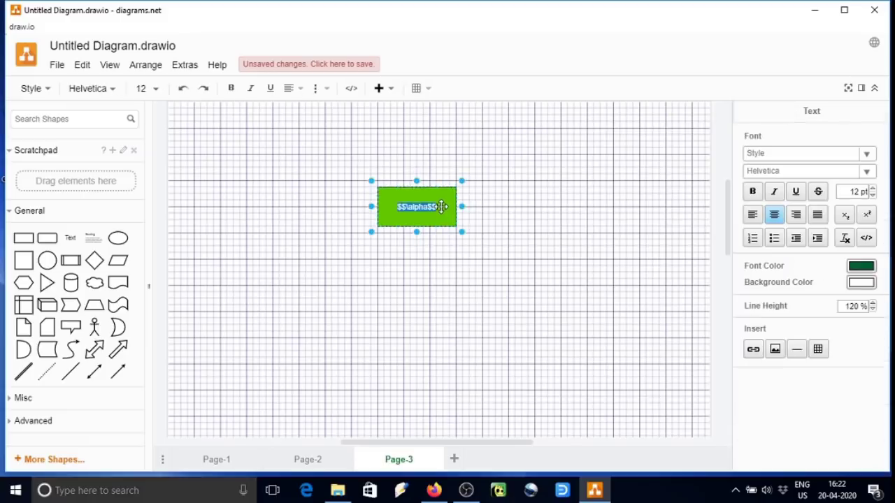
{"action": "key", "text": "BackSpace"}
{"action": "type", "text": "\\("}
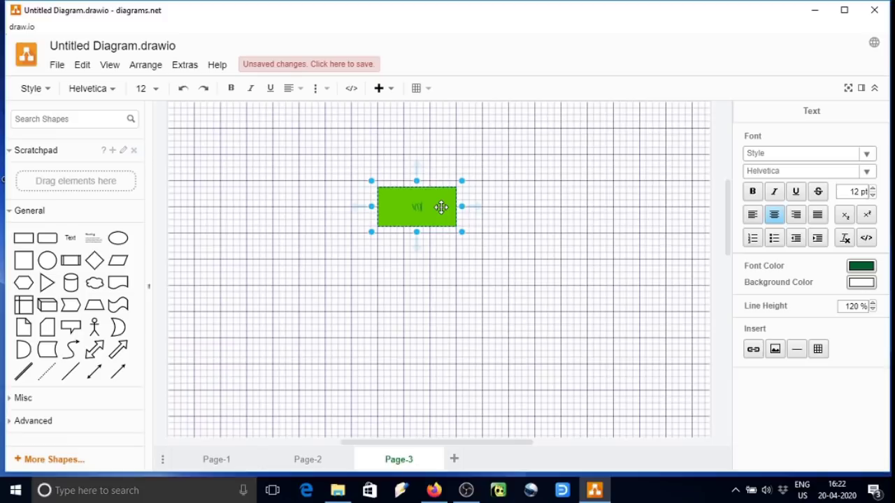
{"action": "type", "text": "\\beta\\)"}
{"action": "left_click", "coordinate": [495, 306]}
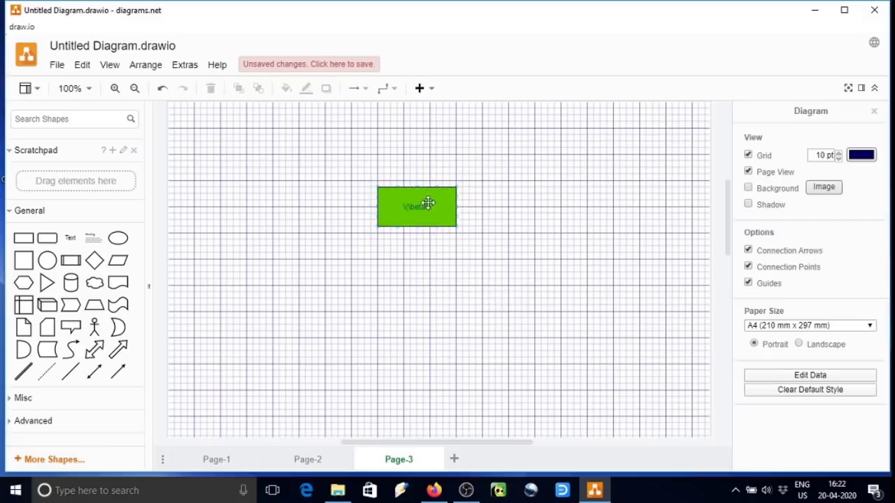
Enable Mathematical Typesetting and add a $$\alpha$$ text label below the rectangle
{"action": "left_click", "coordinate": [187, 68]}
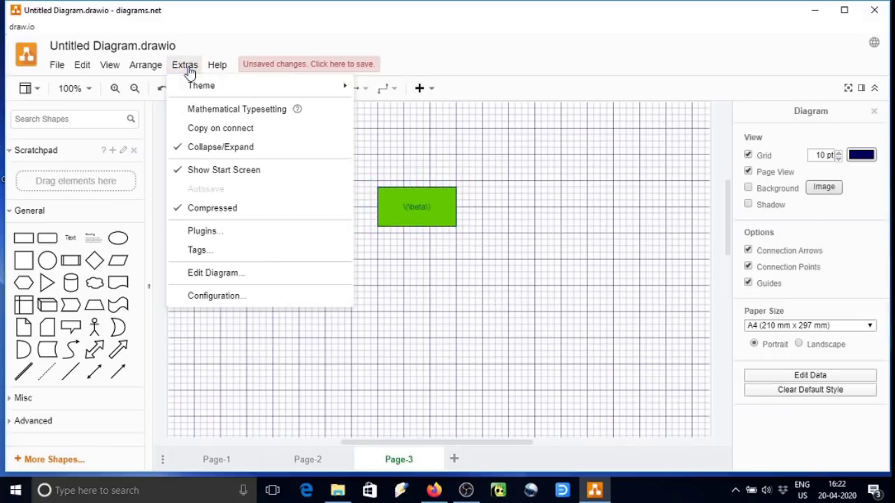
{"action": "left_click", "coordinate": [204, 111]}
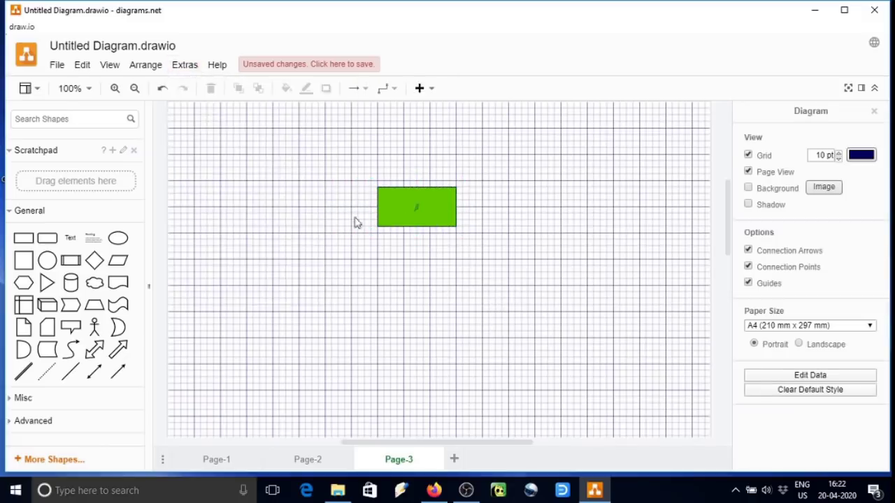
{"action": "double_click", "coordinate": [417, 270]}
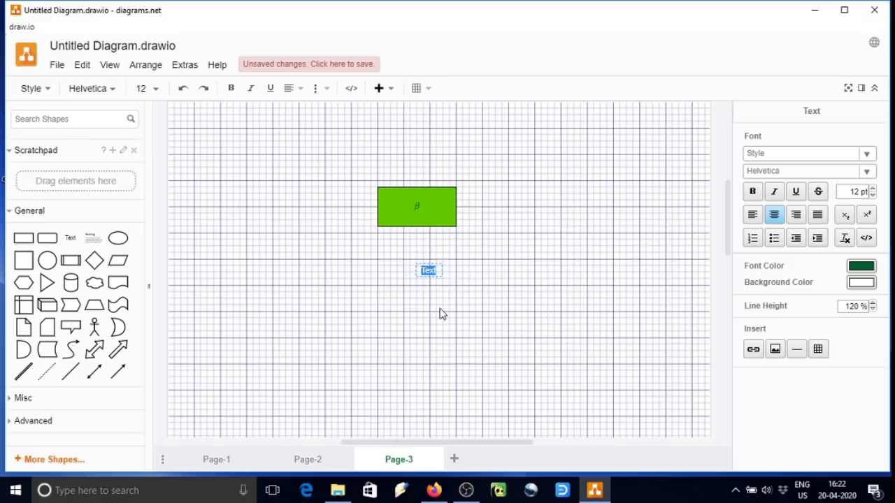
{"action": "type", "text": "$$\\alpha$$"}
{"action": "left_click", "coordinate": [456, 327]}
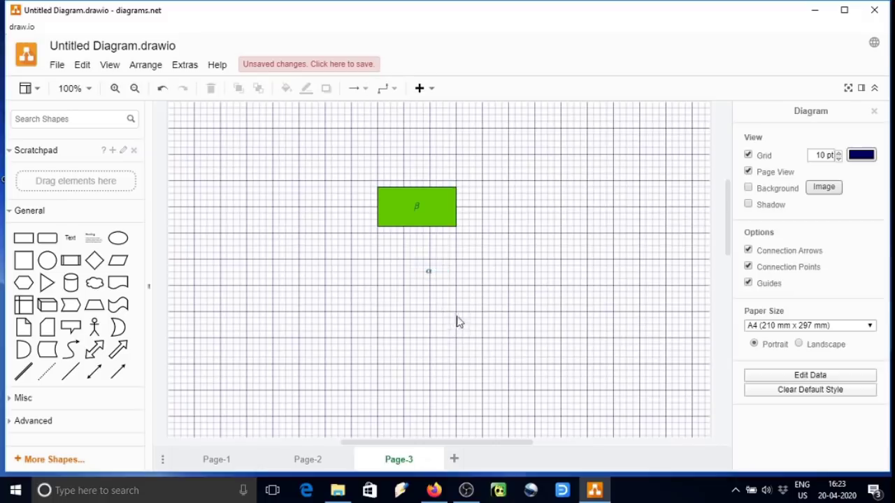
Make the α label bold, italic and 22 pt
{"action": "left_click", "coordinate": [429, 274]}
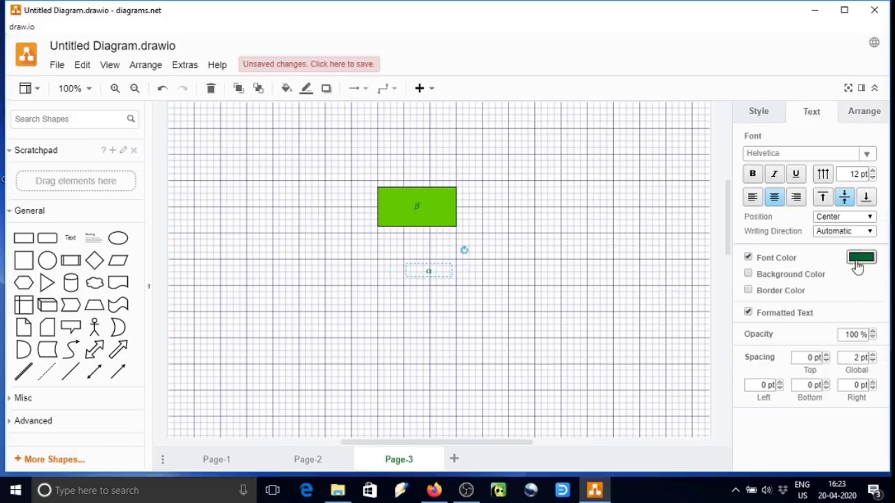
{"action": "left_click", "coordinate": [753, 174]}
{"action": "left_click", "coordinate": [777, 176]}
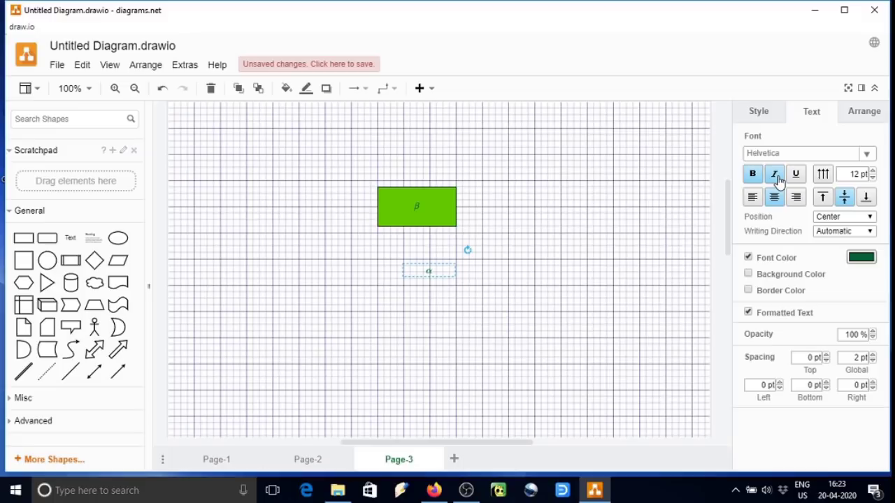
{"action": "left_click", "coordinate": [873, 171]}
{"action": "left_click", "coordinate": [873, 171]}
{"action": "left_click", "coordinate": [873, 172]}
{"action": "left_click", "coordinate": [872, 171]}
{"action": "left_click", "coordinate": [873, 171]}
{"action": "left_click", "coordinate": [873, 171]}
{"action": "left_click", "coordinate": [872, 171]}
{"action": "left_click", "coordinate": [873, 171]}
{"action": "left_click", "coordinate": [872, 172]}
{"action": "left_click", "coordinate": [873, 171]}
{"action": "left_click", "coordinate": [513, 362]}
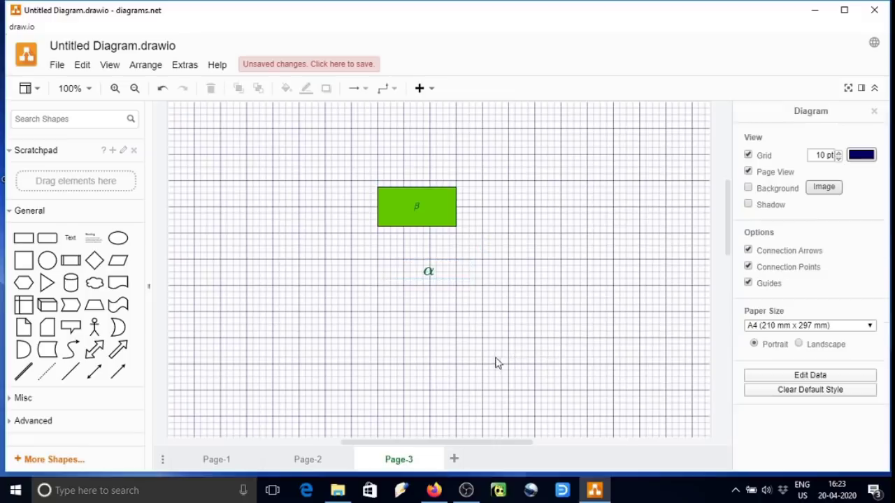
Move the α label into the green rectangle alongside β
{"action": "left_click_drag", "start_coordinate": [429, 272], "coordinate": [439, 208]}
{"action": "left_click", "coordinate": [419, 343]}
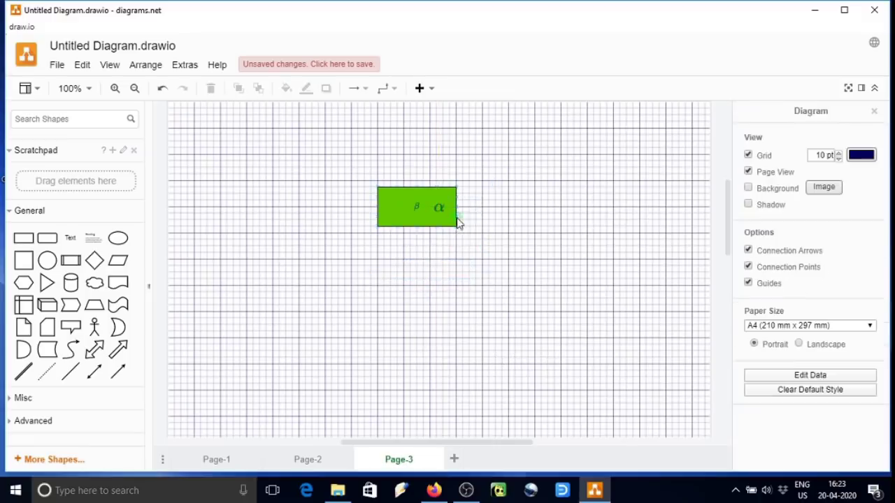
{"action": "left_click", "coordinate": [413, 209]}
{"action": "left_click", "coordinate": [501, 328]}
Add a second green rectangle labelled \(a^2+b^2=c^2\), resized to 191 x 80
{"action": "left_click_drag", "start_coordinate": [388, 333], "coordinate": [441, 292]}
{"action": "double_click", "coordinate": [431, 273]}
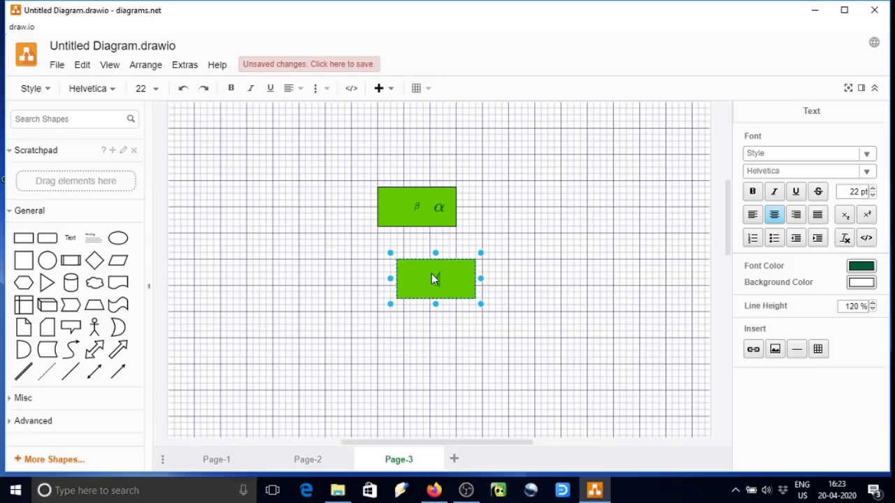
{"action": "key", "text": "Left"}
{"action": "type", "text": "\\"}
{"action": "type", "text": "a^"}
{"action": "type", "text": "2"}
{"action": "type", "text": "+b^"}
{"action": "type", "text": "2="}
{"action": "type", "text": "c"}
{"action": "left_click", "coordinate": [493, 348]}
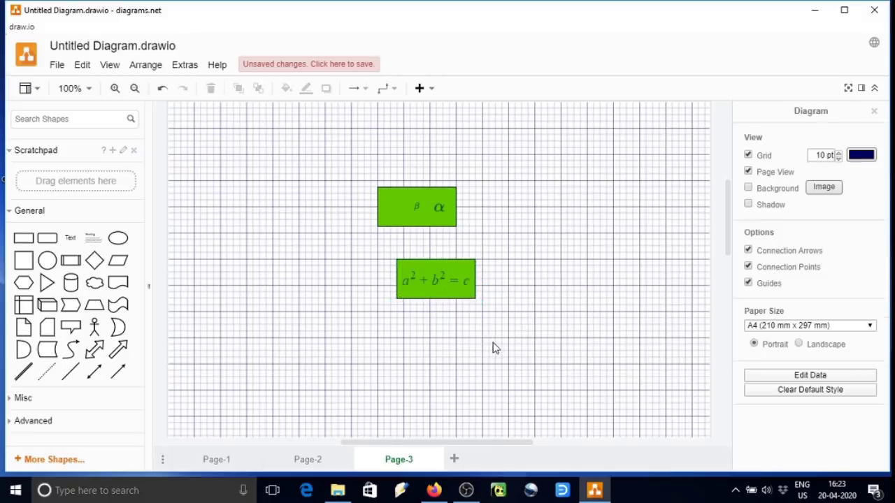
{"action": "left_click", "coordinate": [466, 293]}
{"action": "left_click_drag", "start_coordinate": [480, 302], "coordinate": [521, 311]}
{"action": "double_click", "coordinate": [502, 288]}
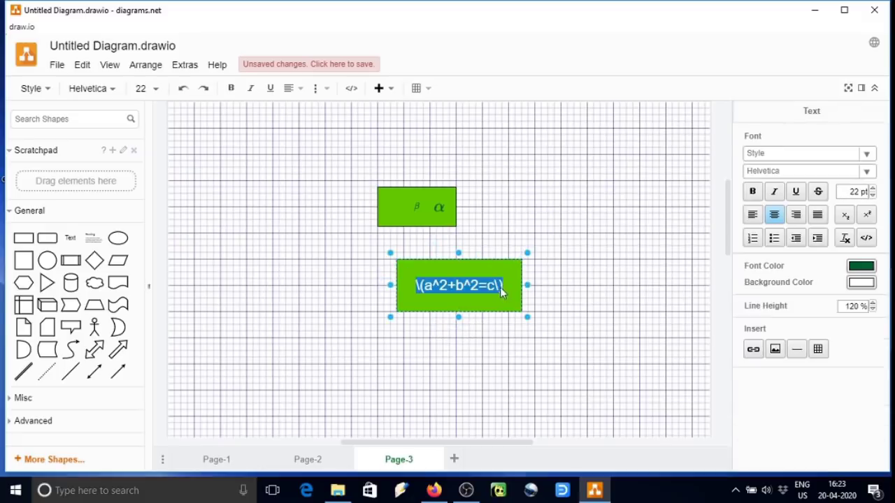
{"action": "left_click", "coordinate": [496, 289]}
{"action": "type", "text": "^2"}
{"action": "left_click", "coordinate": [497, 380]}
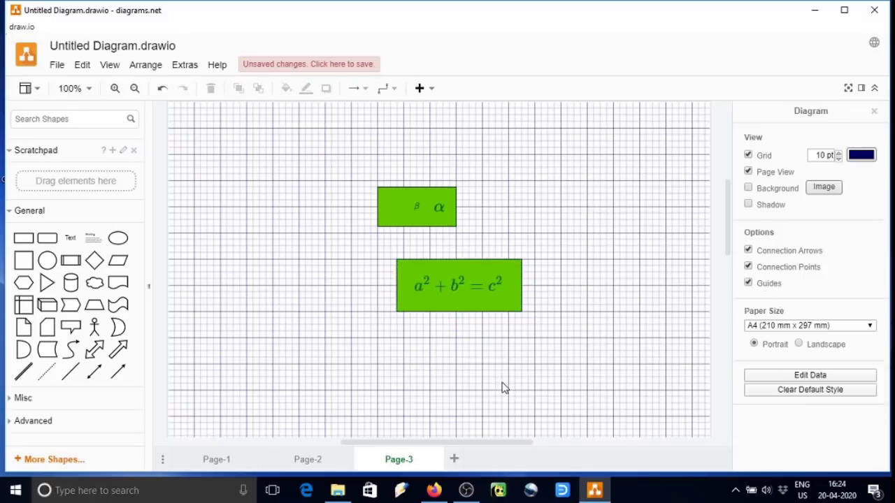